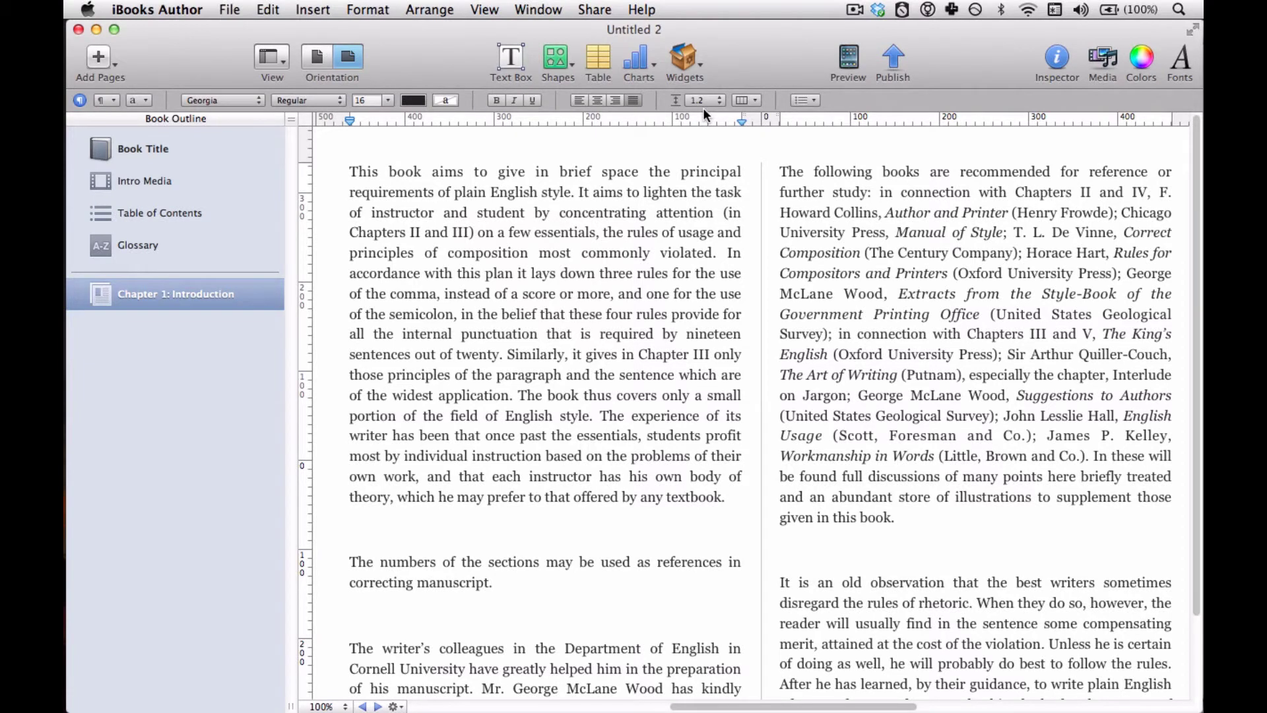
Step: Insert a 2D column chart of Region 1 and Region 2 for 2010–2013 at the page top
left_click(646, 67)
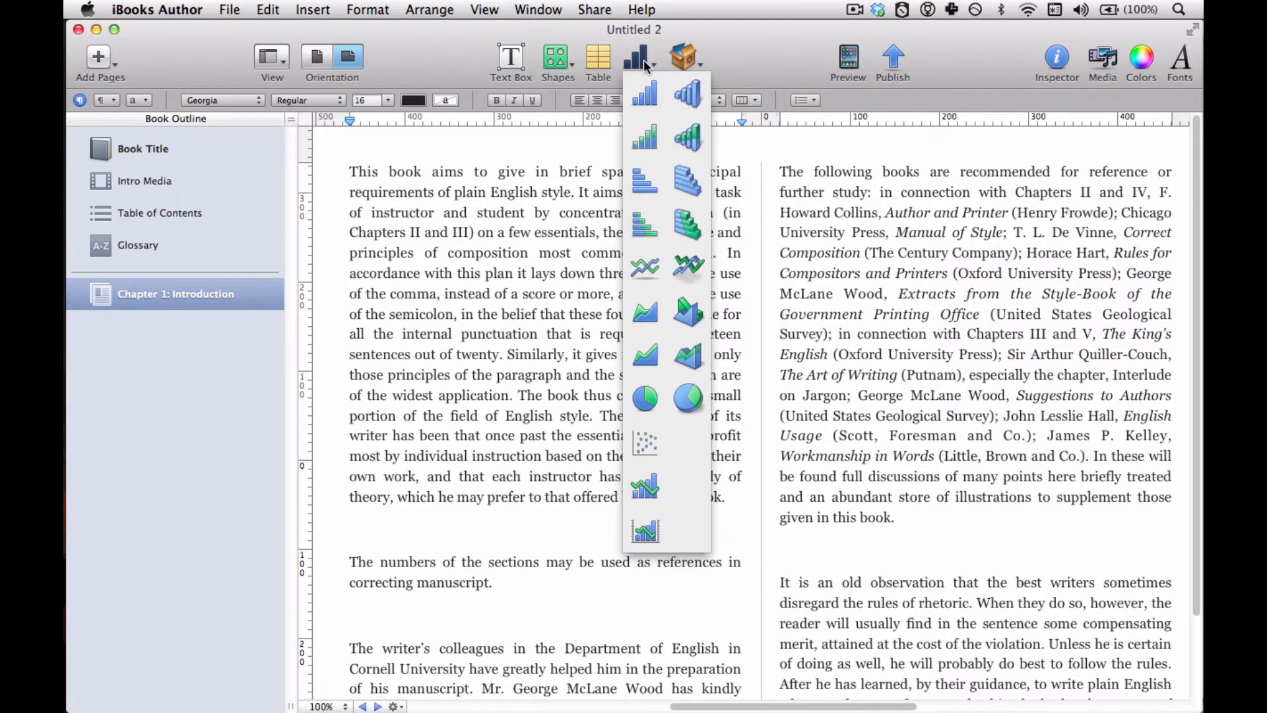
left_click(645, 95)
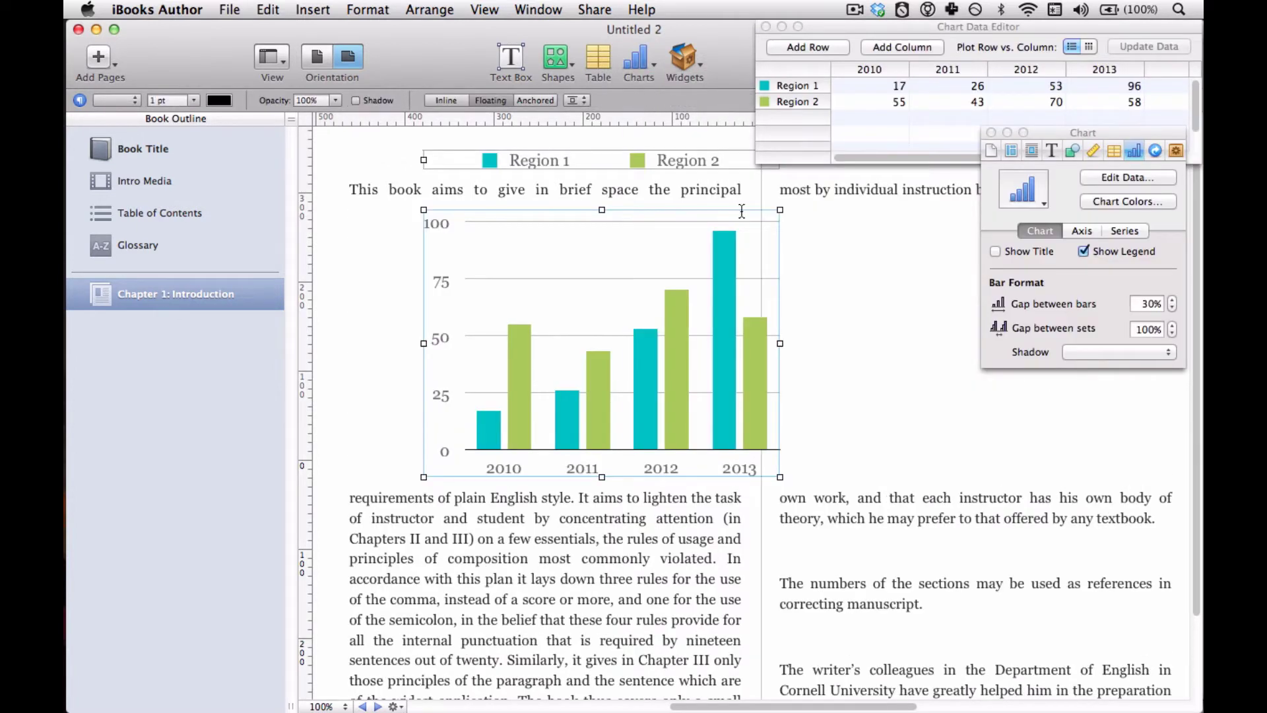
left_click(313, 9)
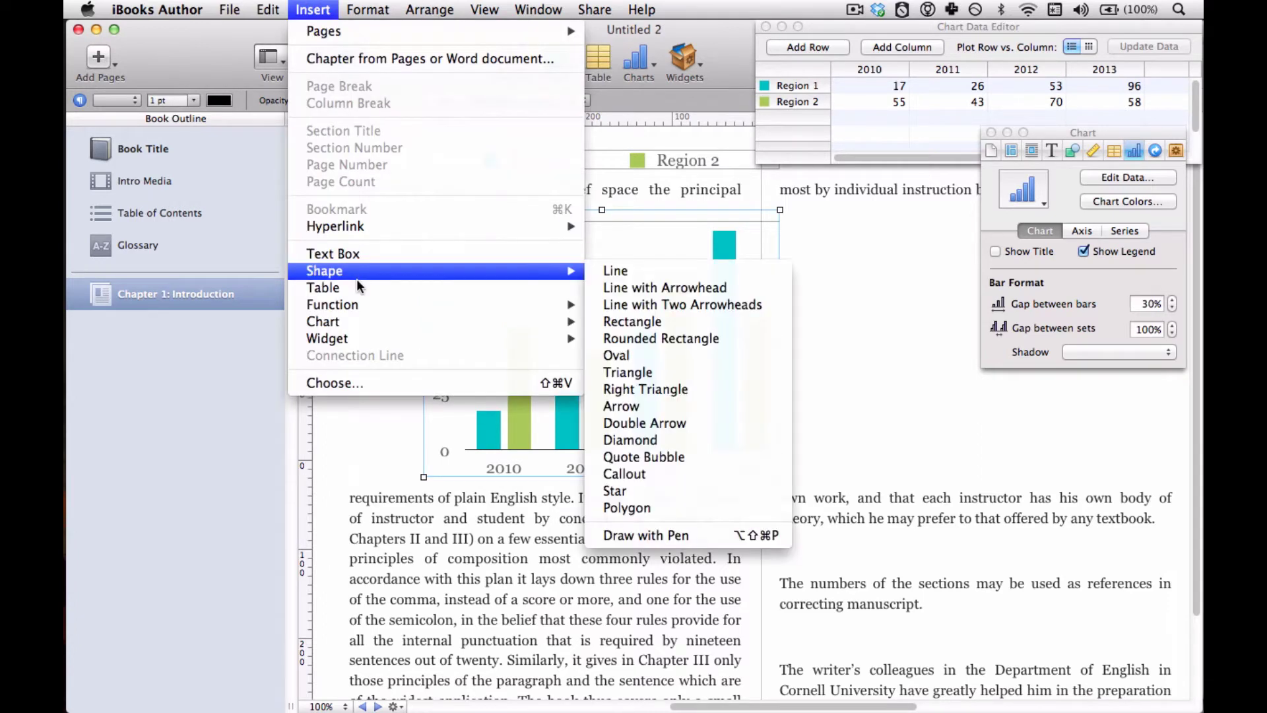
mouse_move(359, 322)
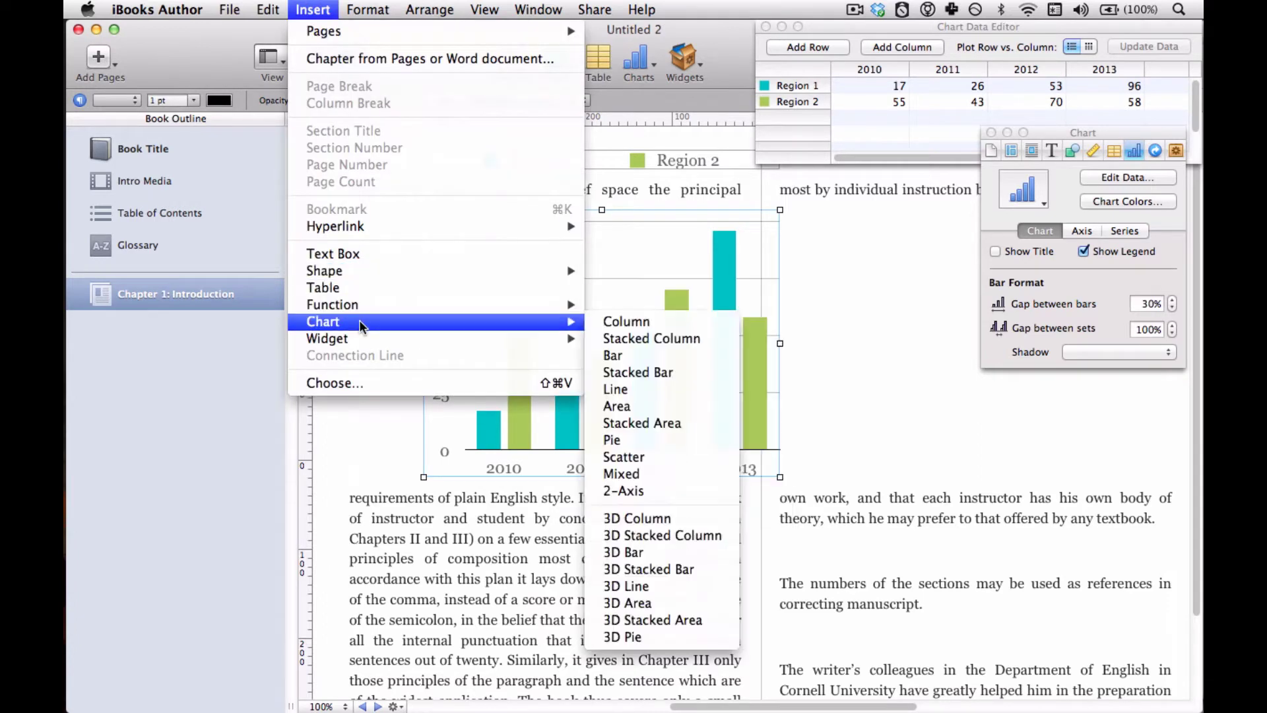
left_click(650, 323)
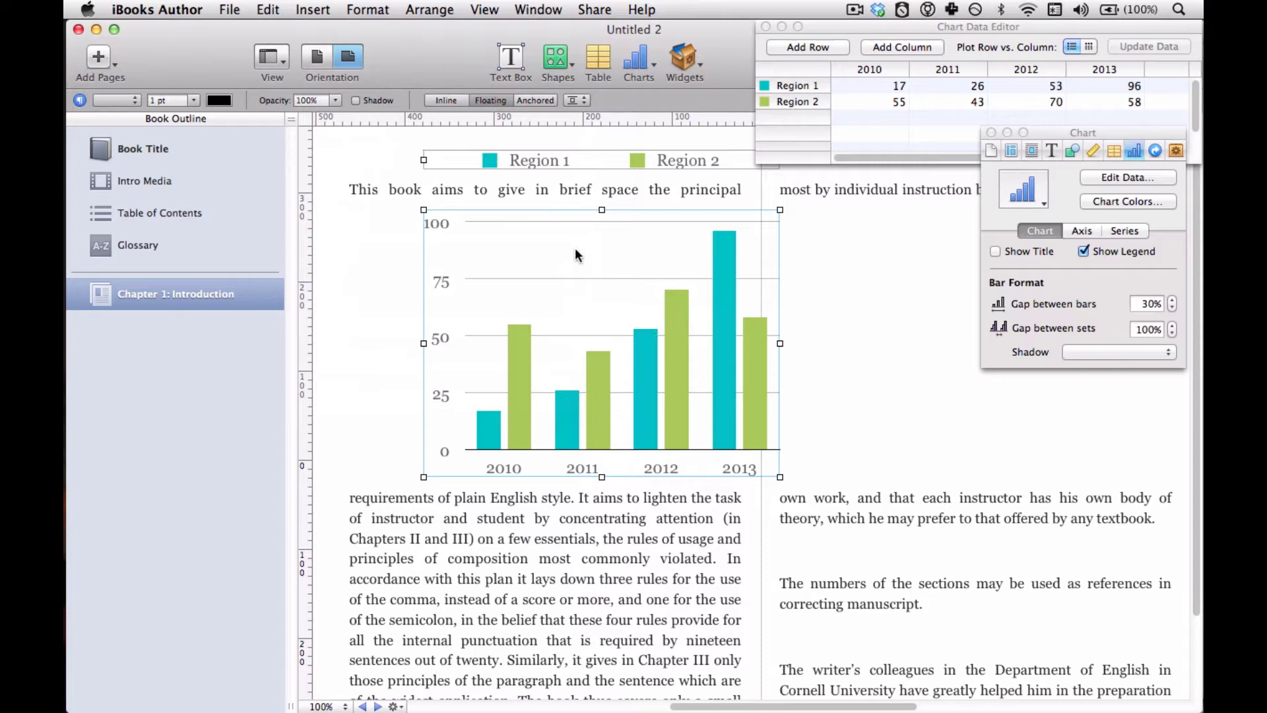
Step: Move the chart left and shrink it to 360 × 240 pt, discarding a trial duplicate
left_click_drag(573, 252, 517, 249)
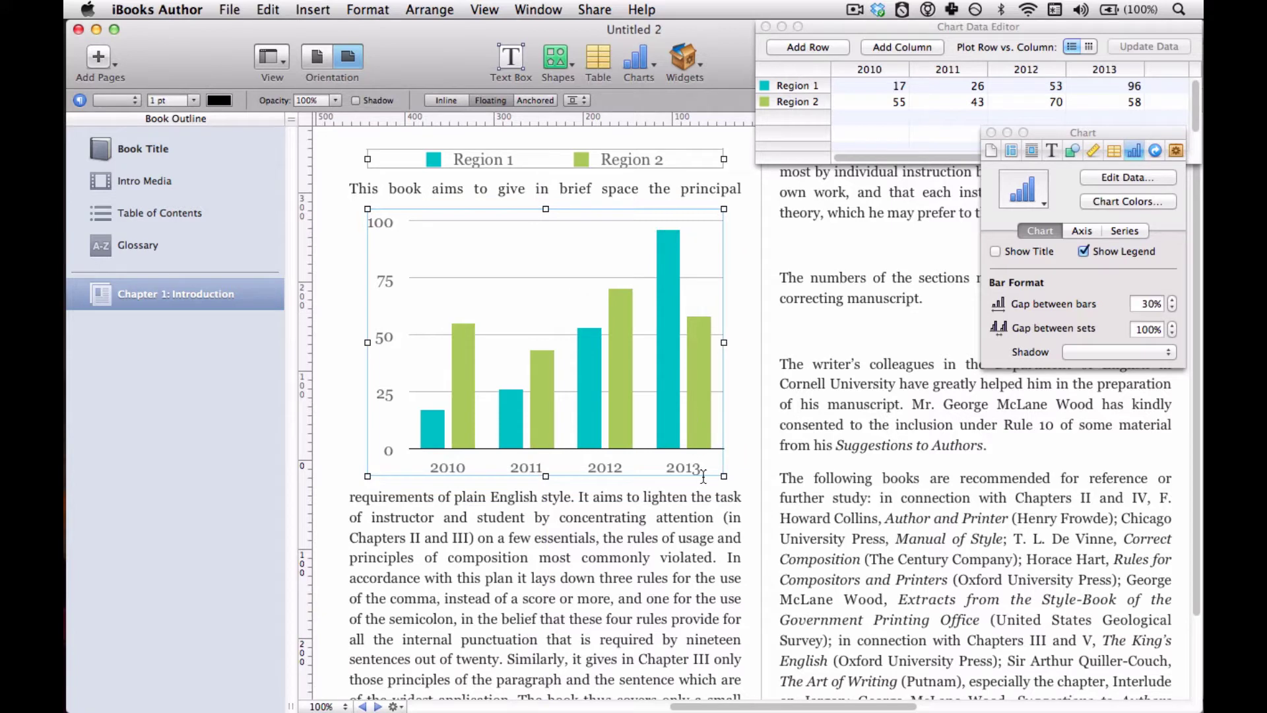
mouse_move(724, 476)
left_mouse_down()
mouse_move(686, 429)
mouse_move(707, 473)
left_mouse_up()
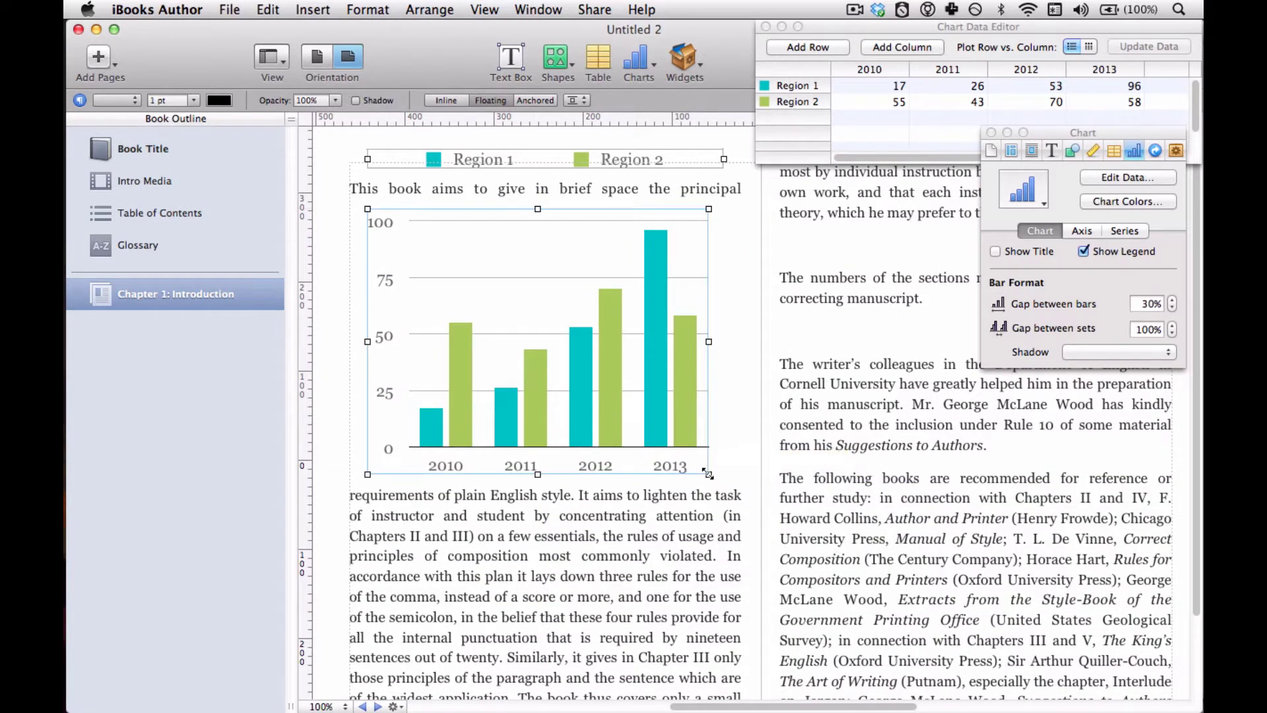
key("super+d")
left_click_drag(597, 358, 677, 390)
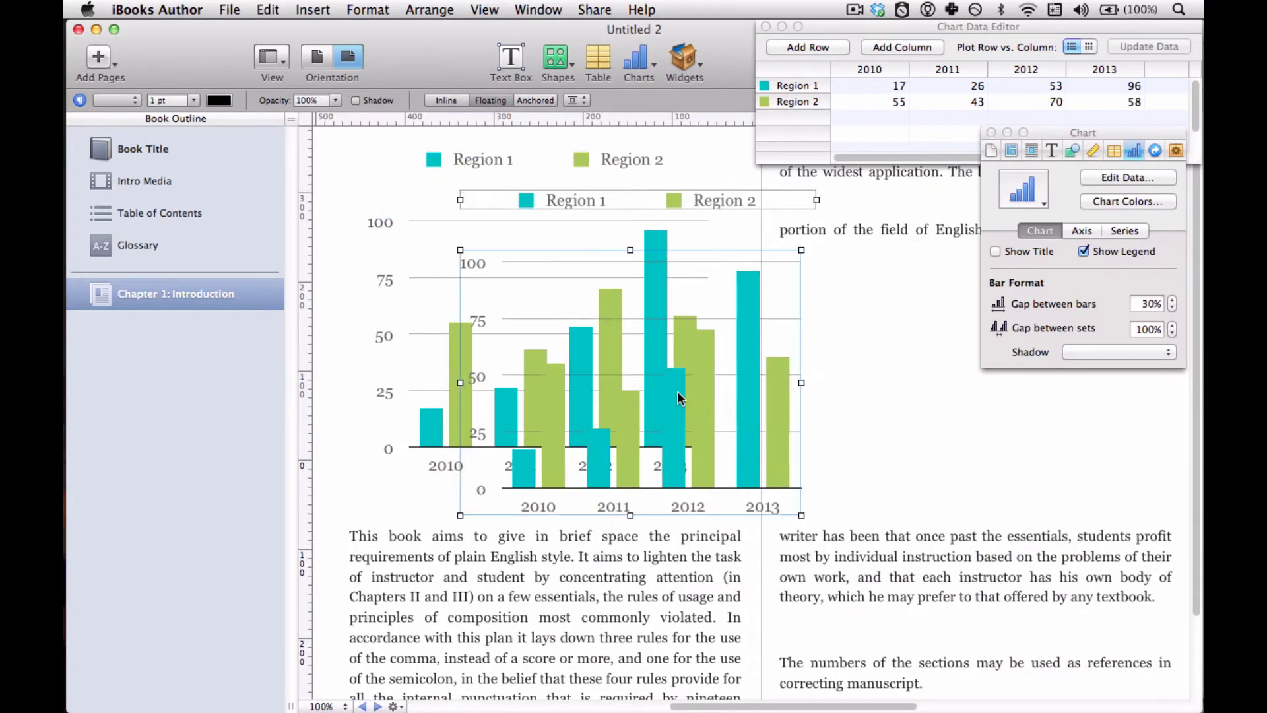
key("Delete")
left_click(678, 393)
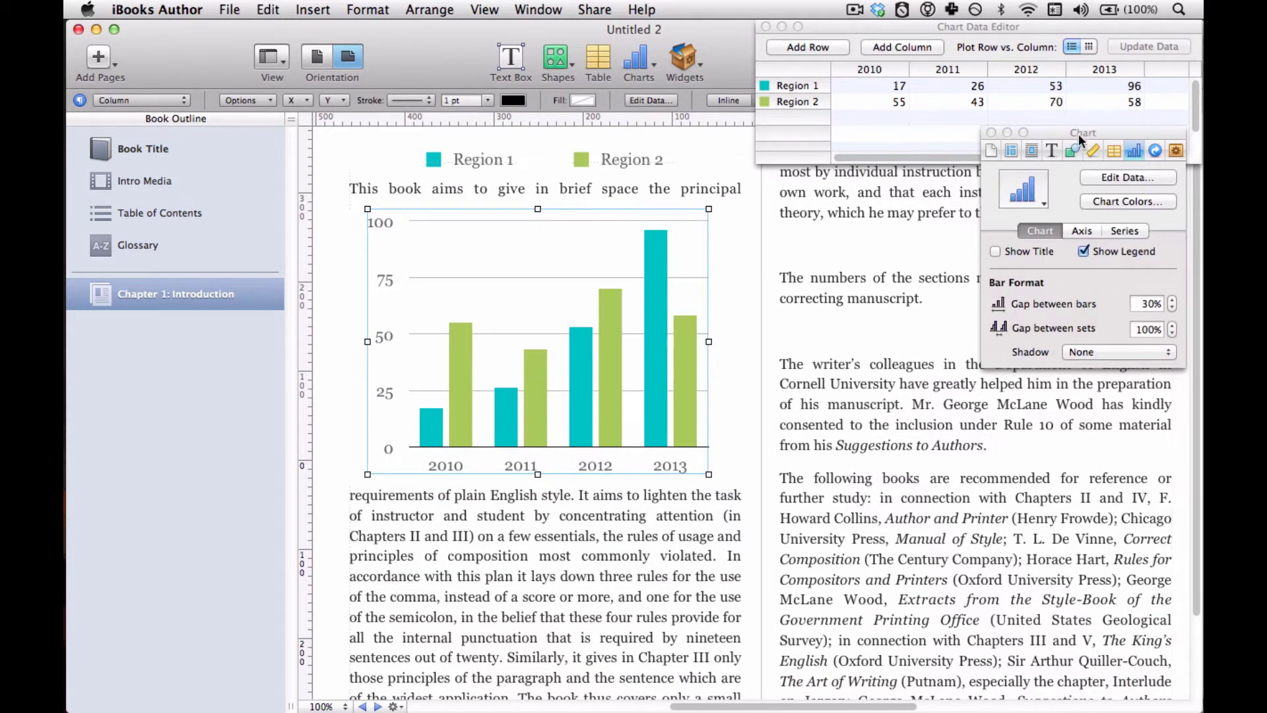
left_click(1113, 128)
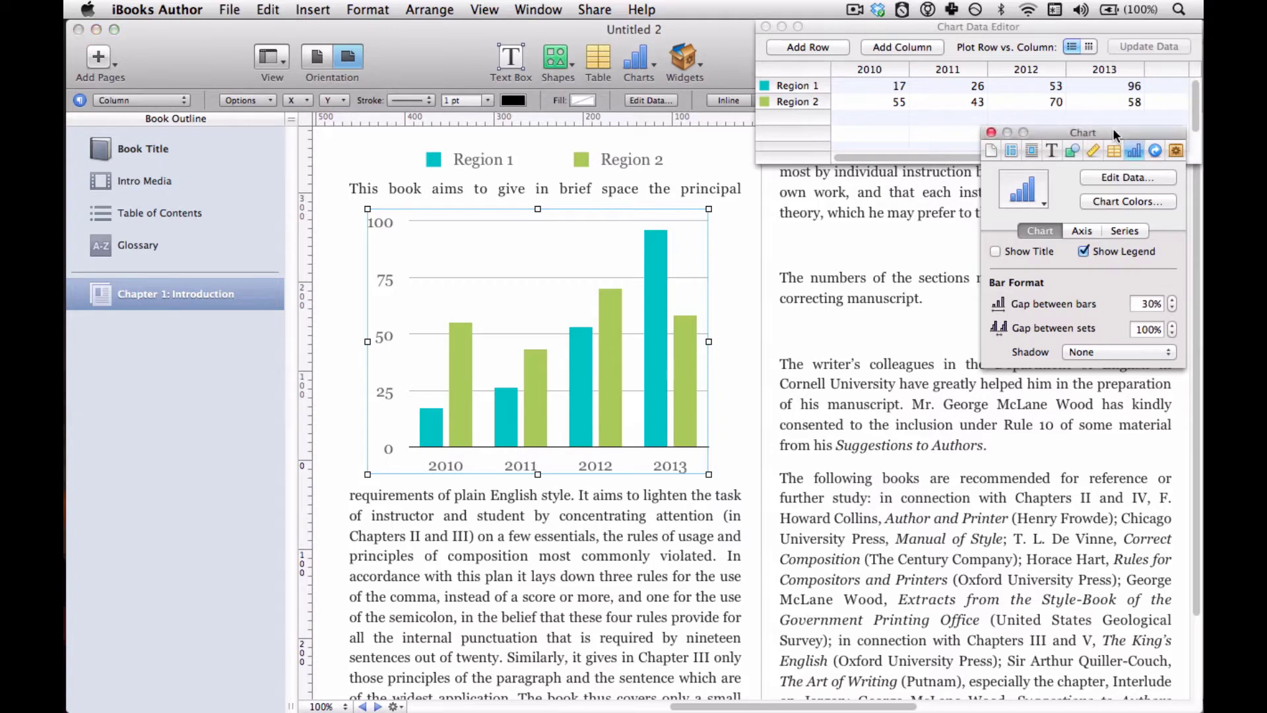
left_click(1091, 178)
left_click(1091, 178)
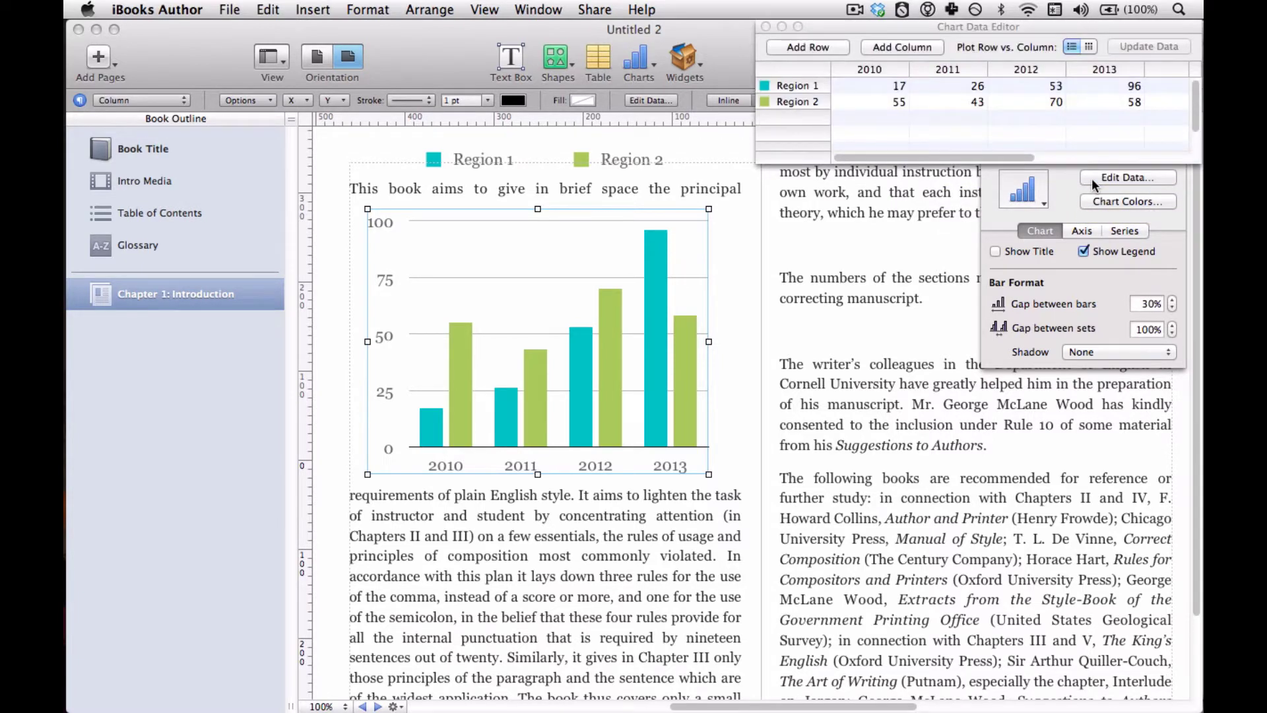
Step: Delete the Region 2 series in the Chart Data Editor
left_click(968, 29)
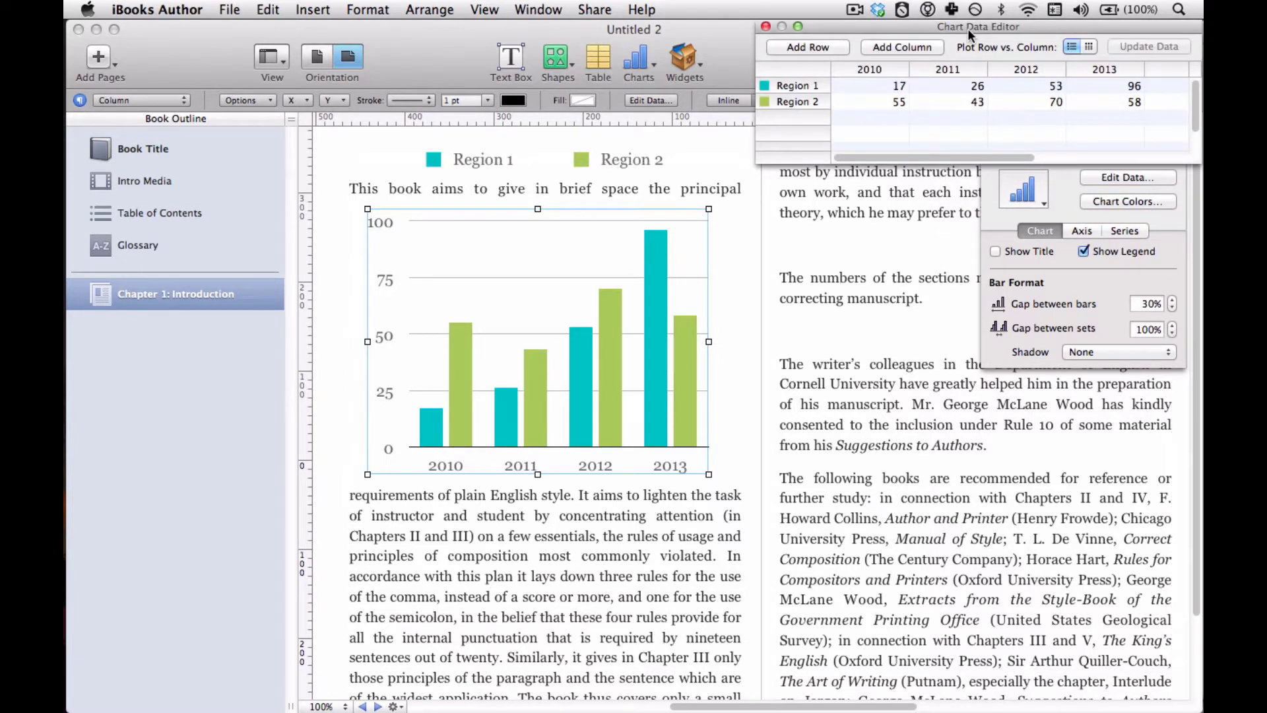
left_click(815, 100)
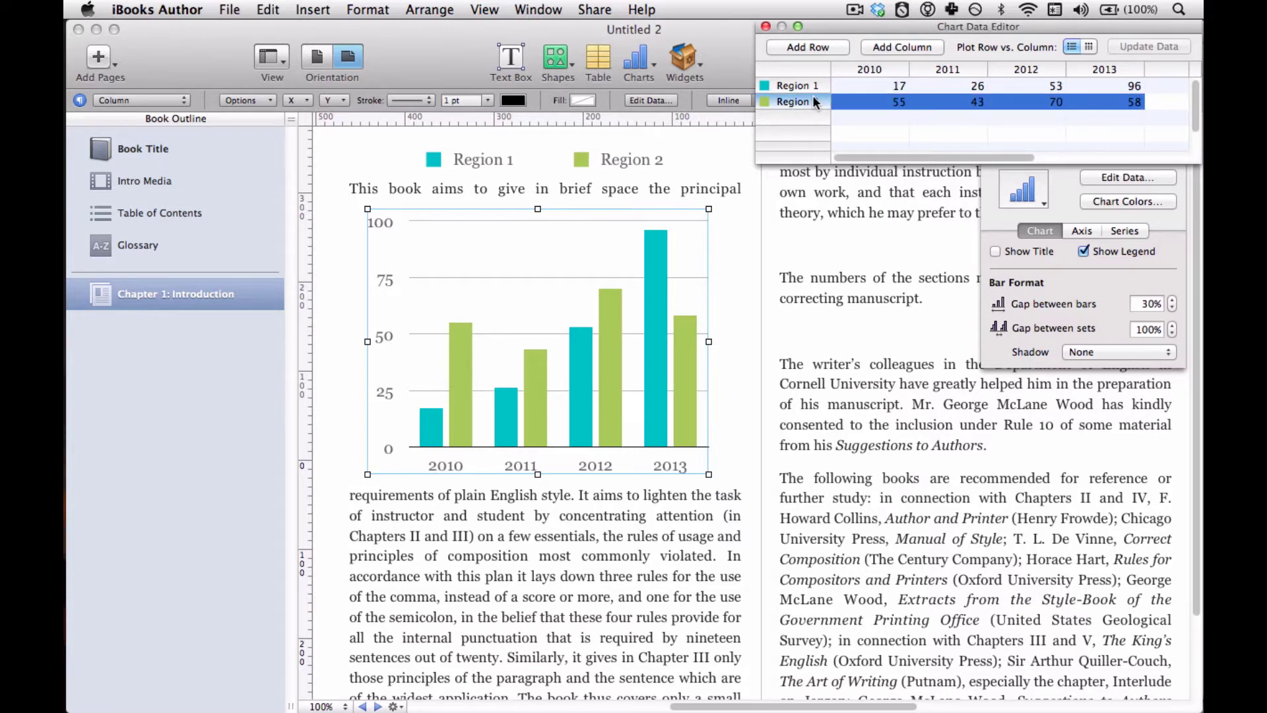
key("Delete")
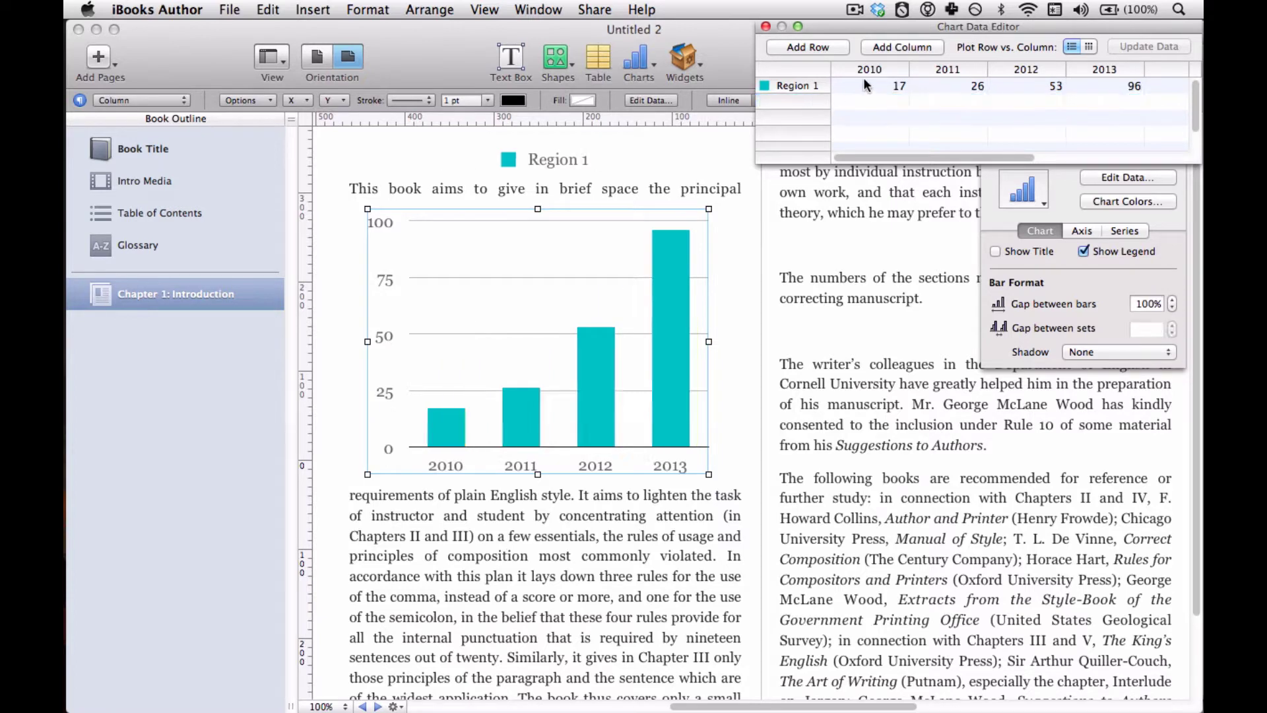
Step: Rename the category headers 2010–2013 to a, b, c and d
left_click(873, 70)
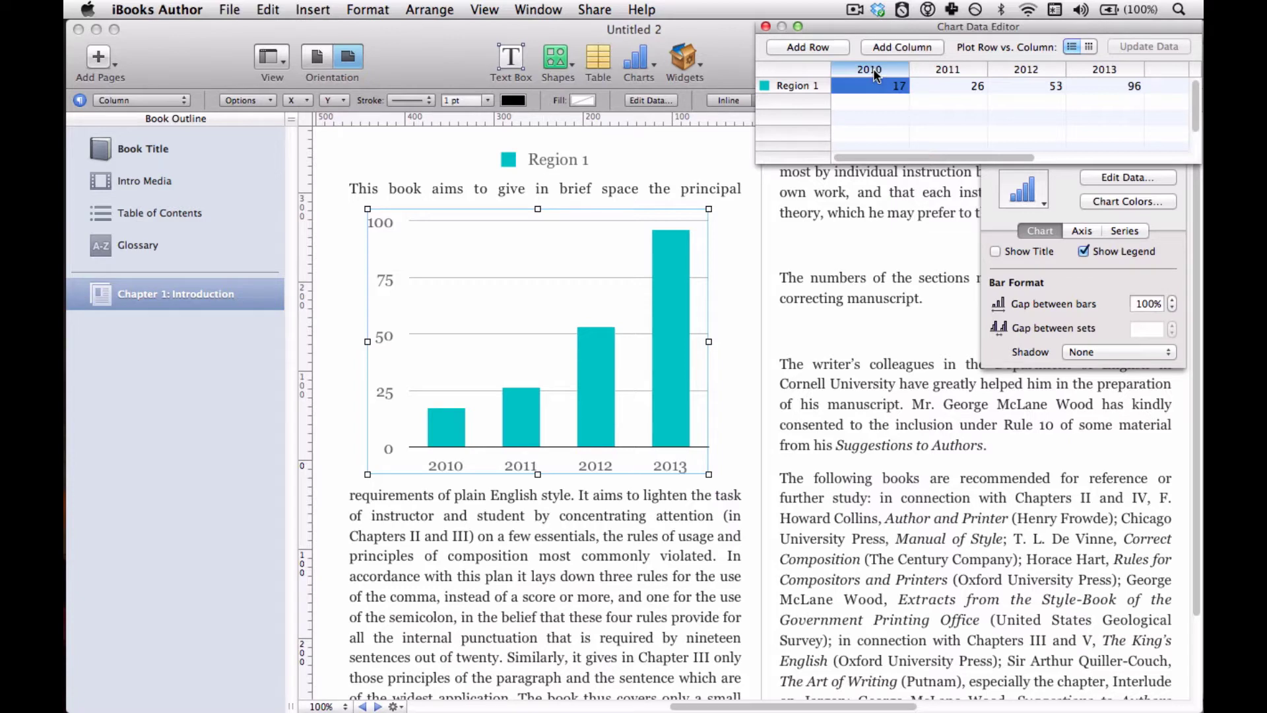
type("a")
key("Tab")
type("b")
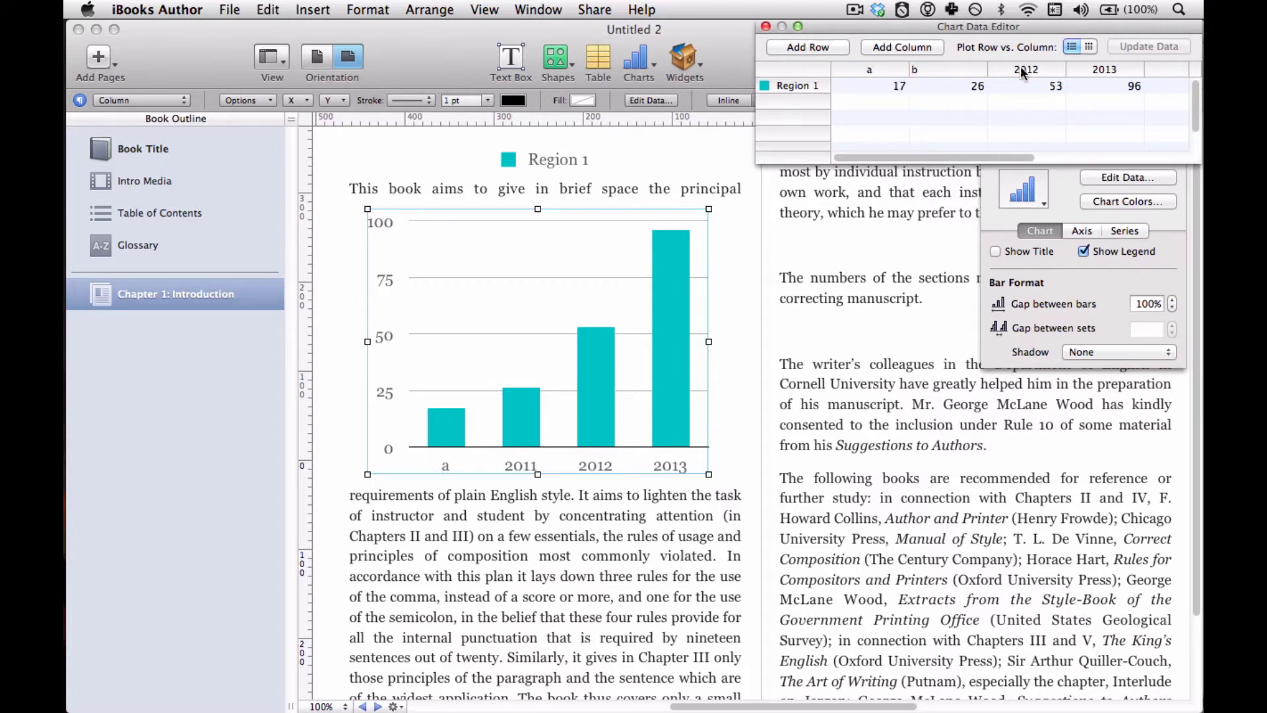
key("Tab")
type("c")
key("Tab")
type("d")
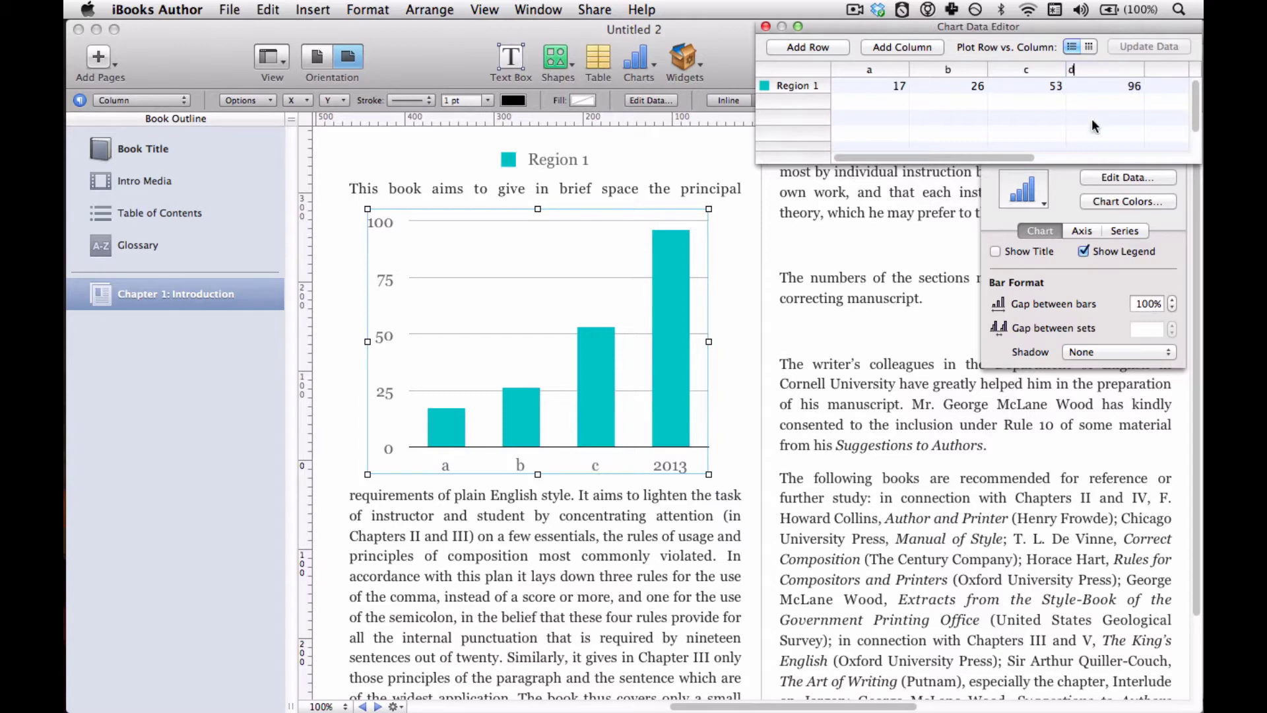
left_click(1103, 117)
left_click(601, 250)
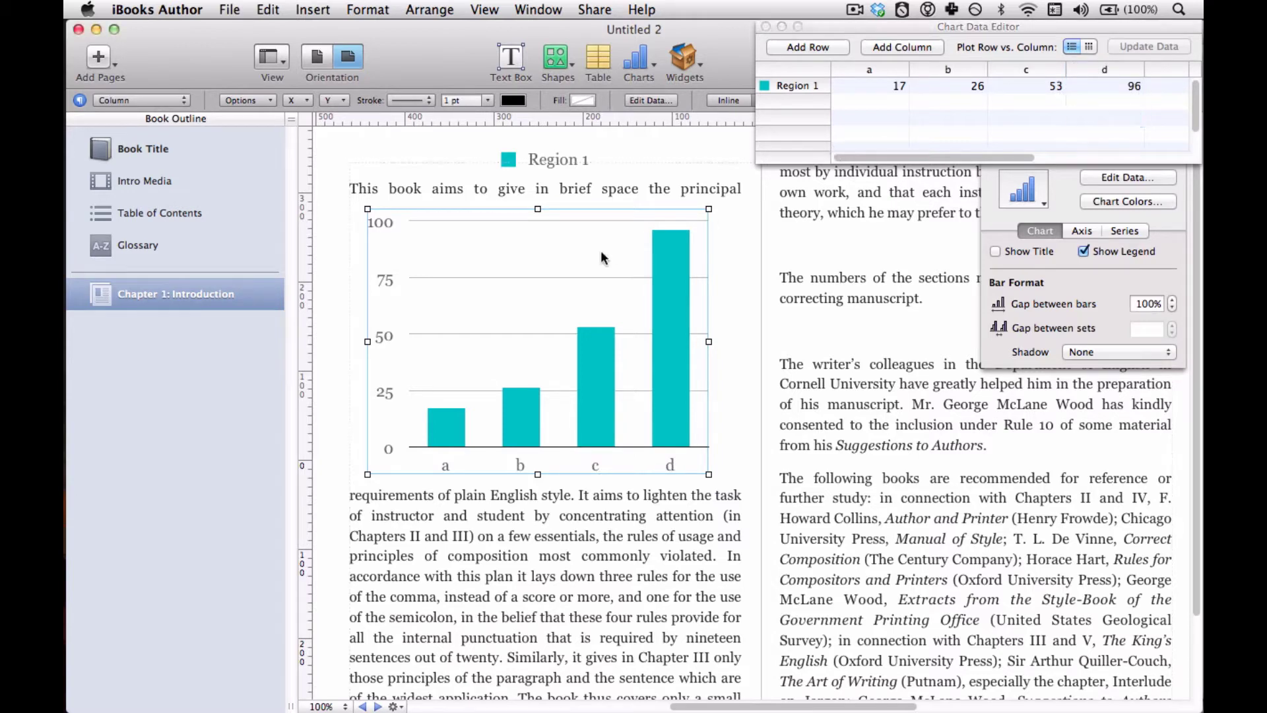
Step: Close the Chart Data Editor and move the Region 1 legend below the chart
left_click(767, 28)
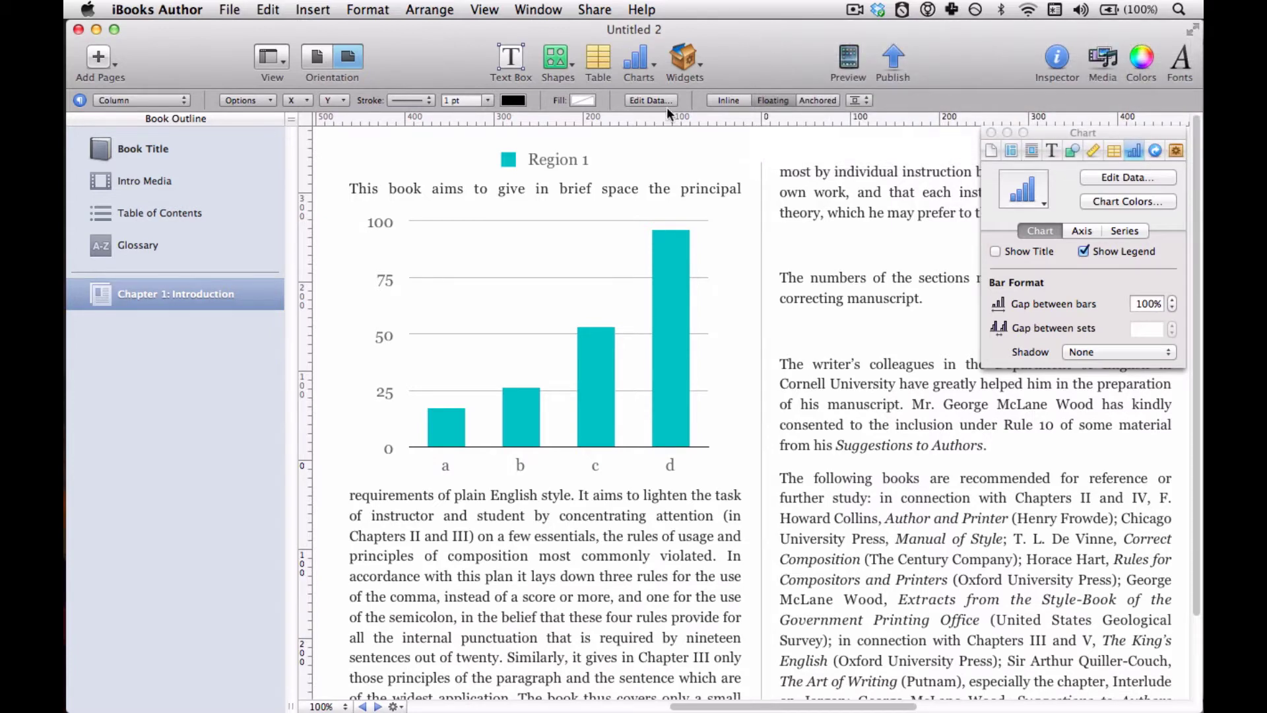
left_click(534, 155)
left_click_drag(535, 156, 524, 487)
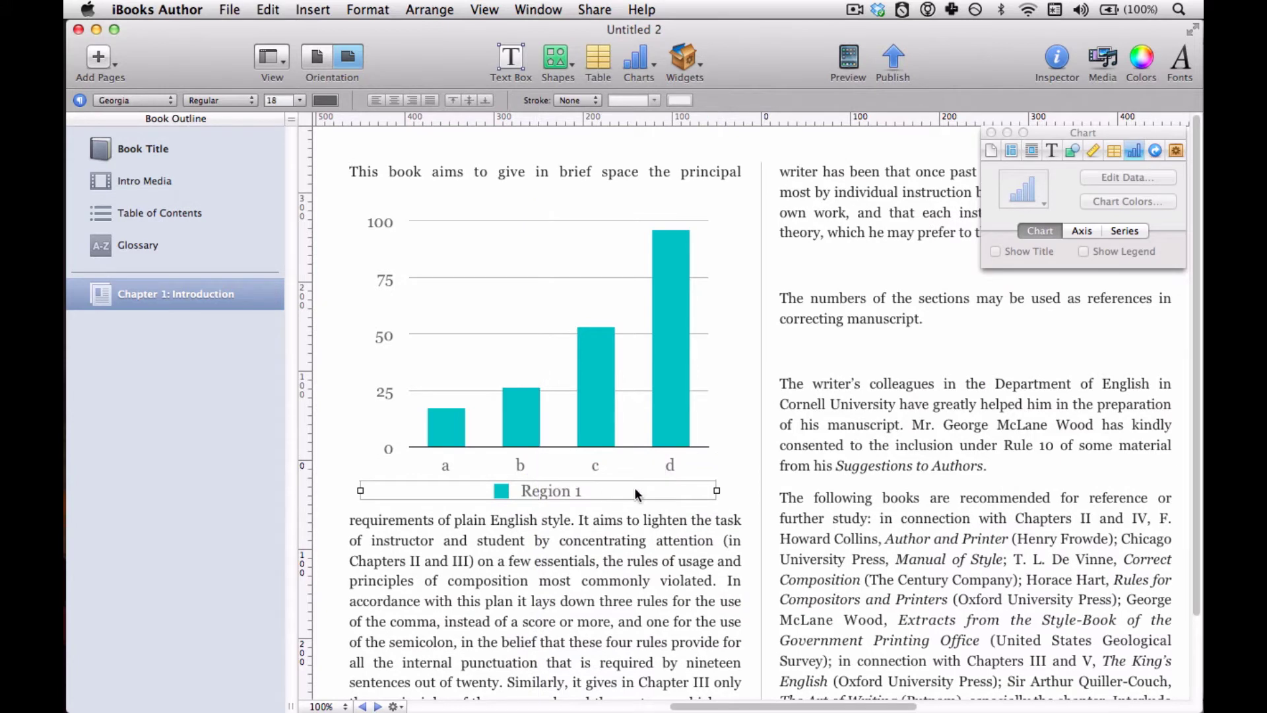
left_click(623, 540)
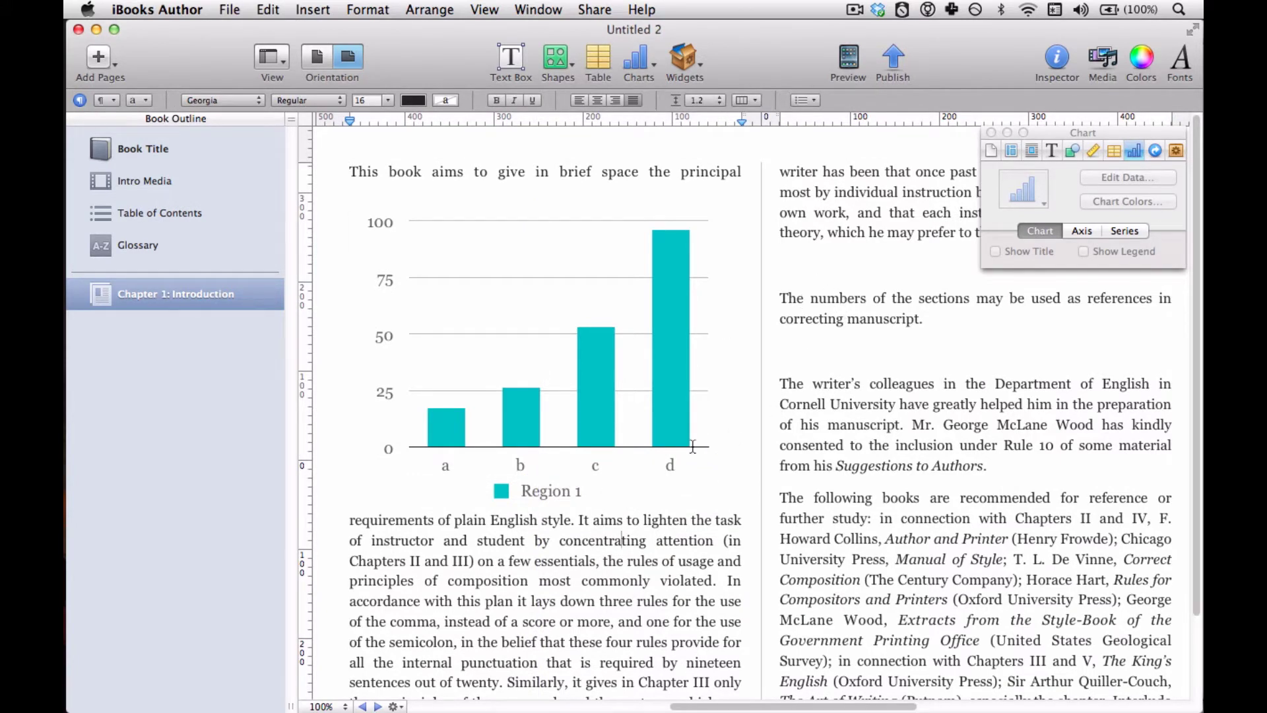
left_click(696, 491)
left_click(749, 488)
Step: Close the Chart inspector and place the insertion point in the right column
key("Up")
scroll(743, 491, "down", 3)
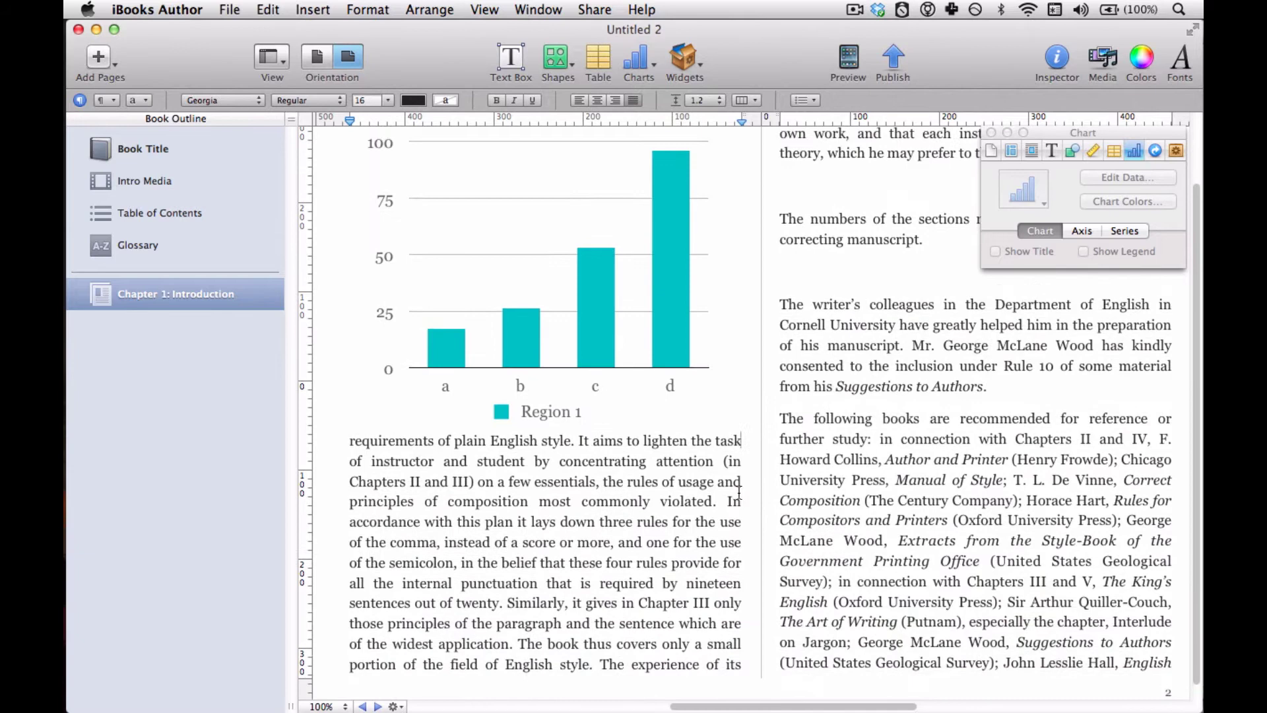
scroll(739, 492, "up", 3)
left_click(992, 132)
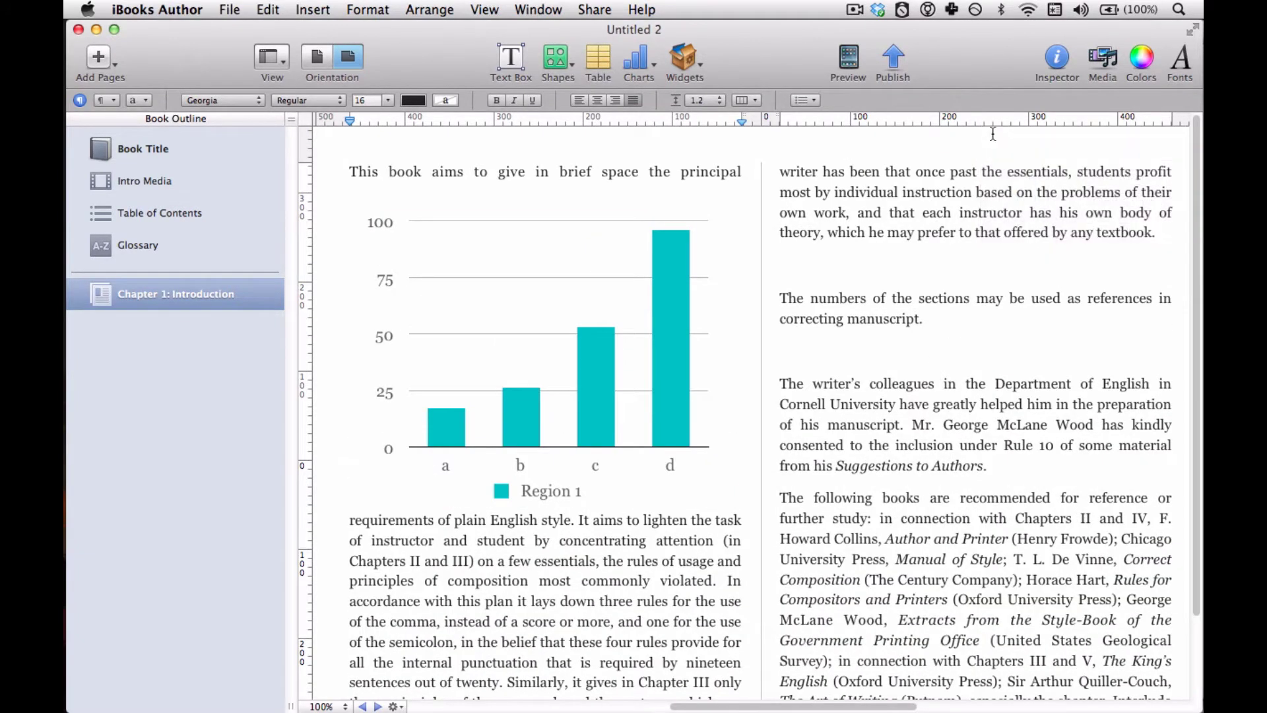
left_click(970, 274)
key("super+Tab")
key("super+Tab")
key("super+Tab")
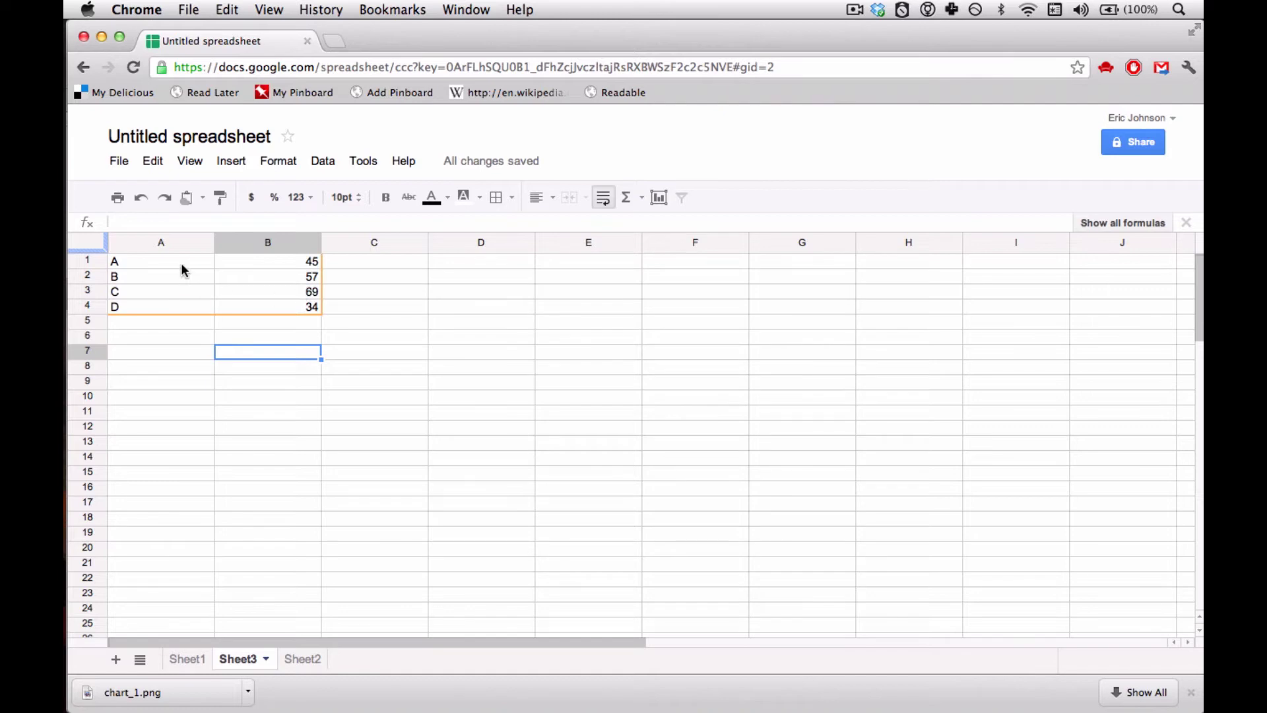
Step: Insert a column chart from the A1:B4 data in Google Sheets
left_click_drag(181, 260, 272, 311)
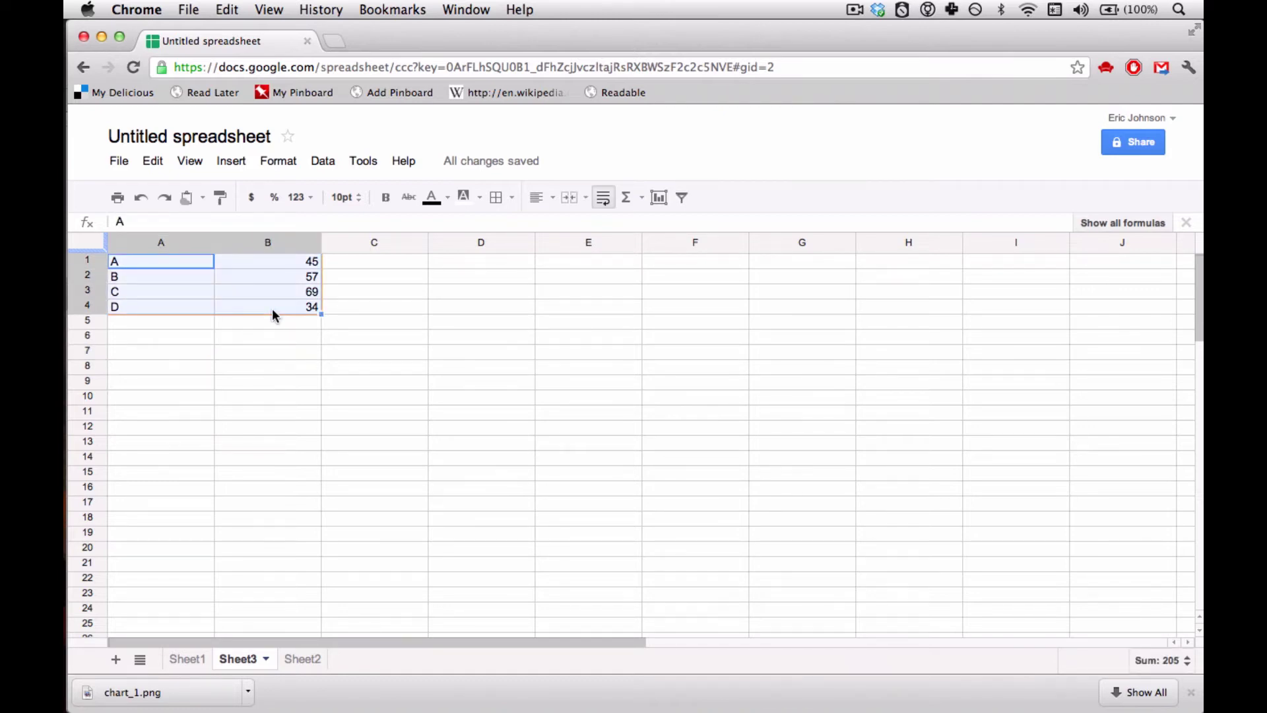
left_click(658, 198)
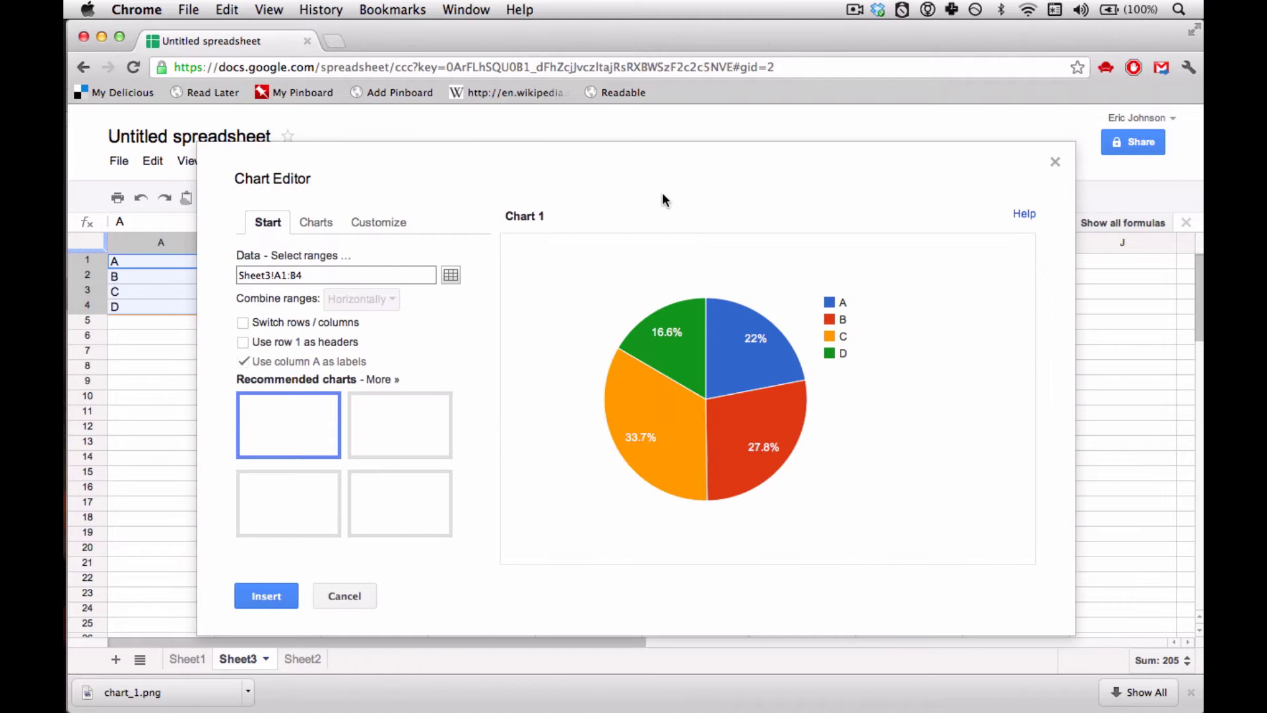
left_click(326, 222)
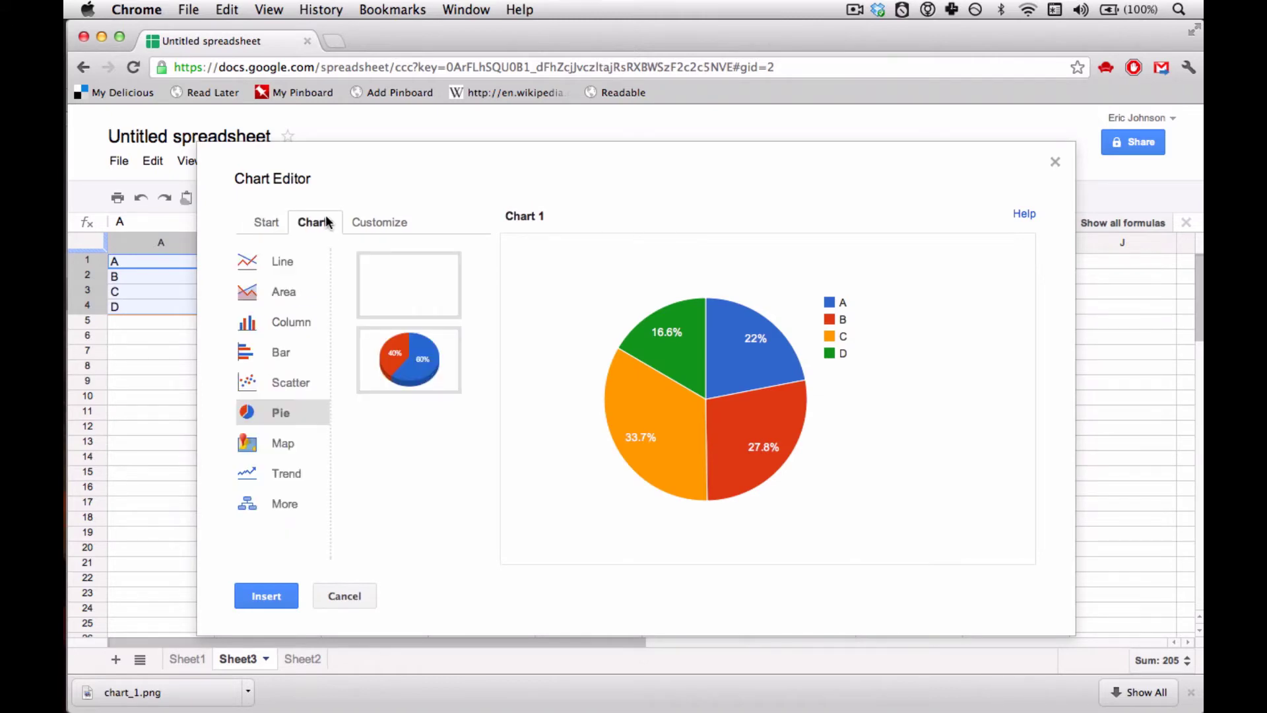
left_click(293, 321)
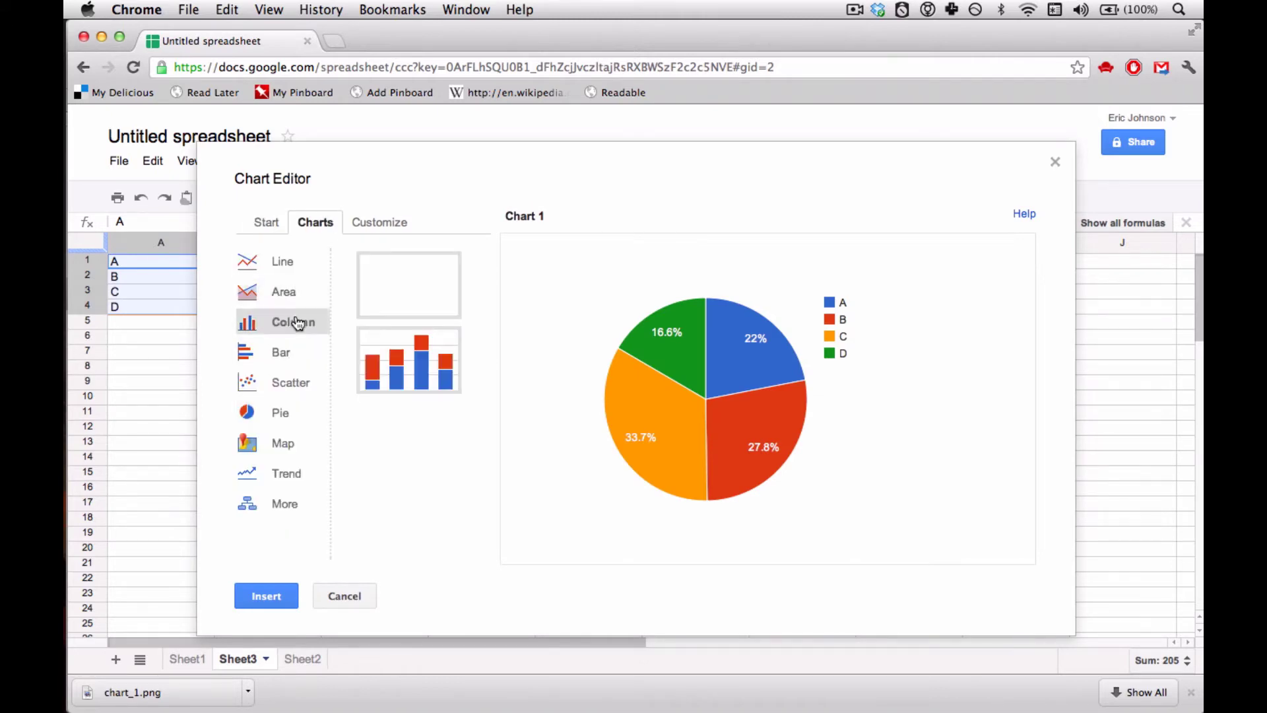
left_click(385, 376)
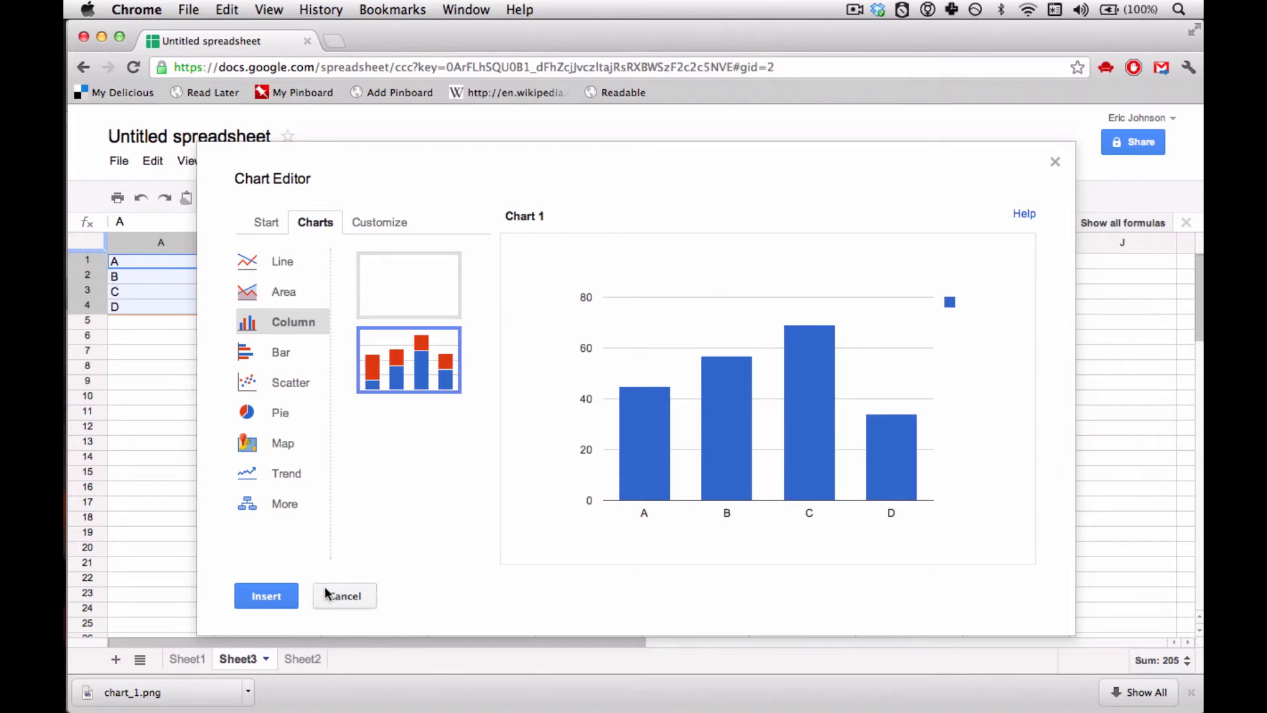
left_click(279, 594)
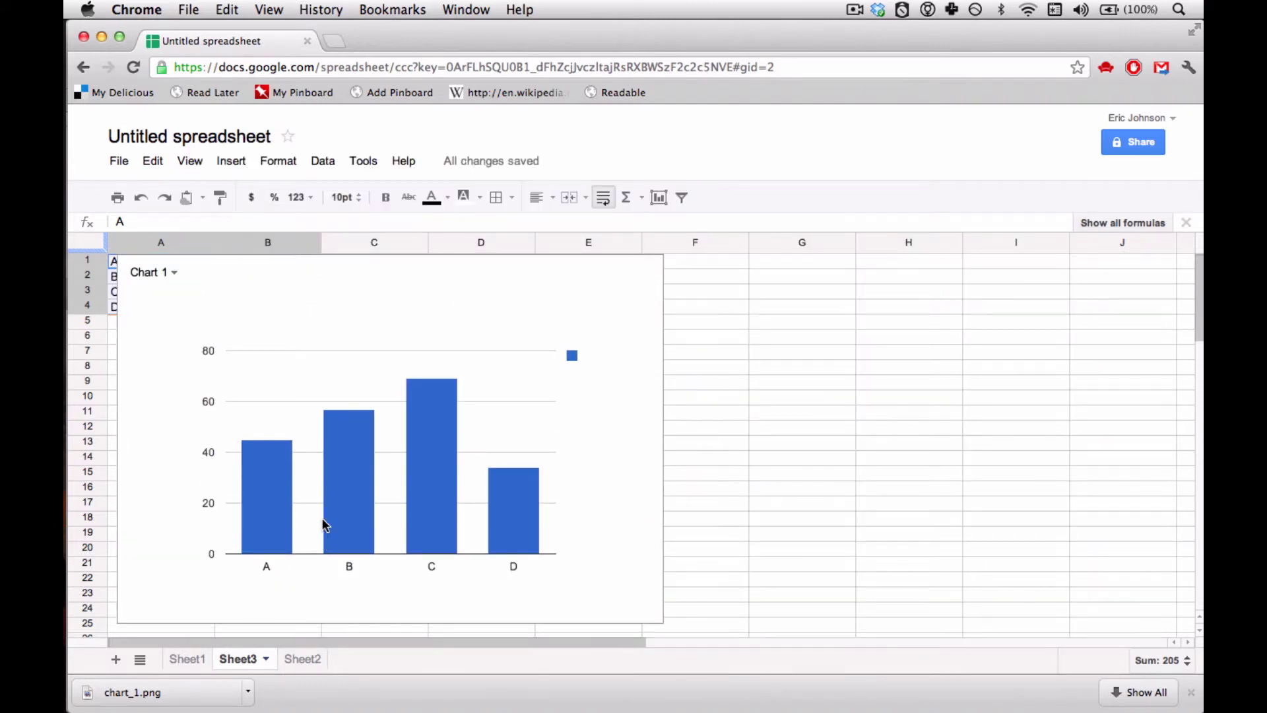
Step: Copy the column chart and return to iBooks Author
left_click(196, 9)
mouse_move(227, 9)
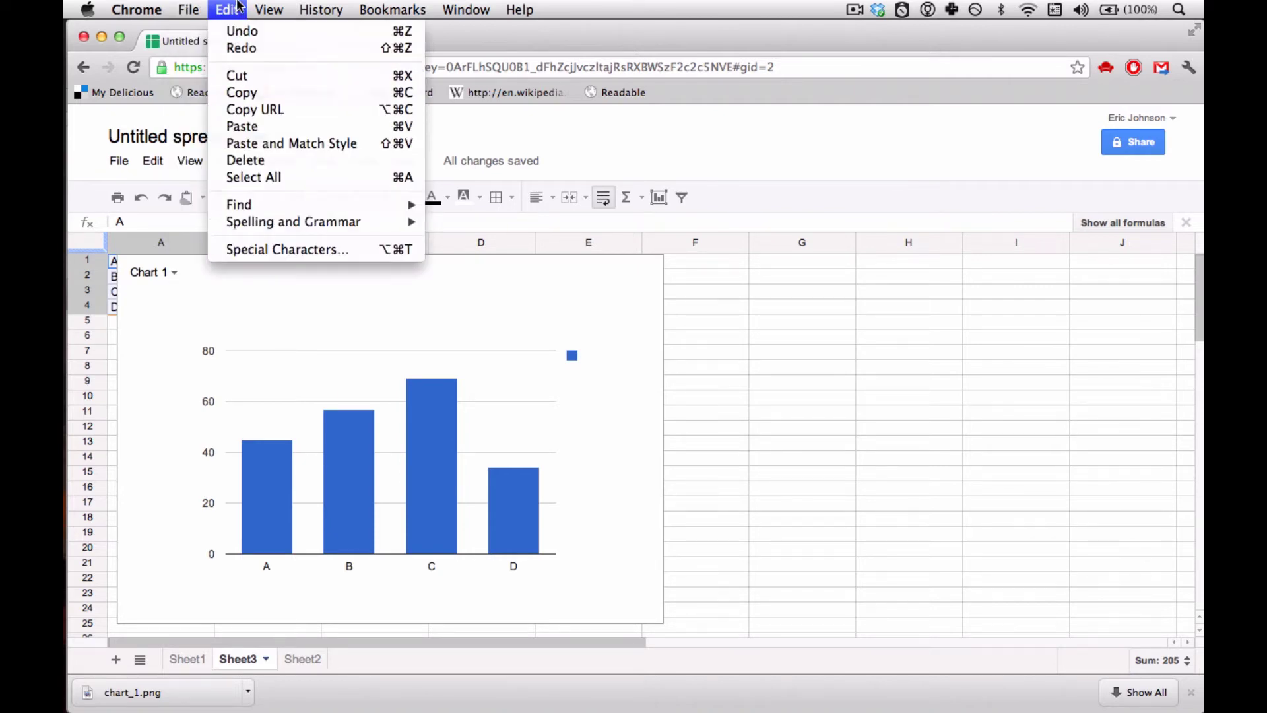
left_click(232, 96)
key("super+Tab")
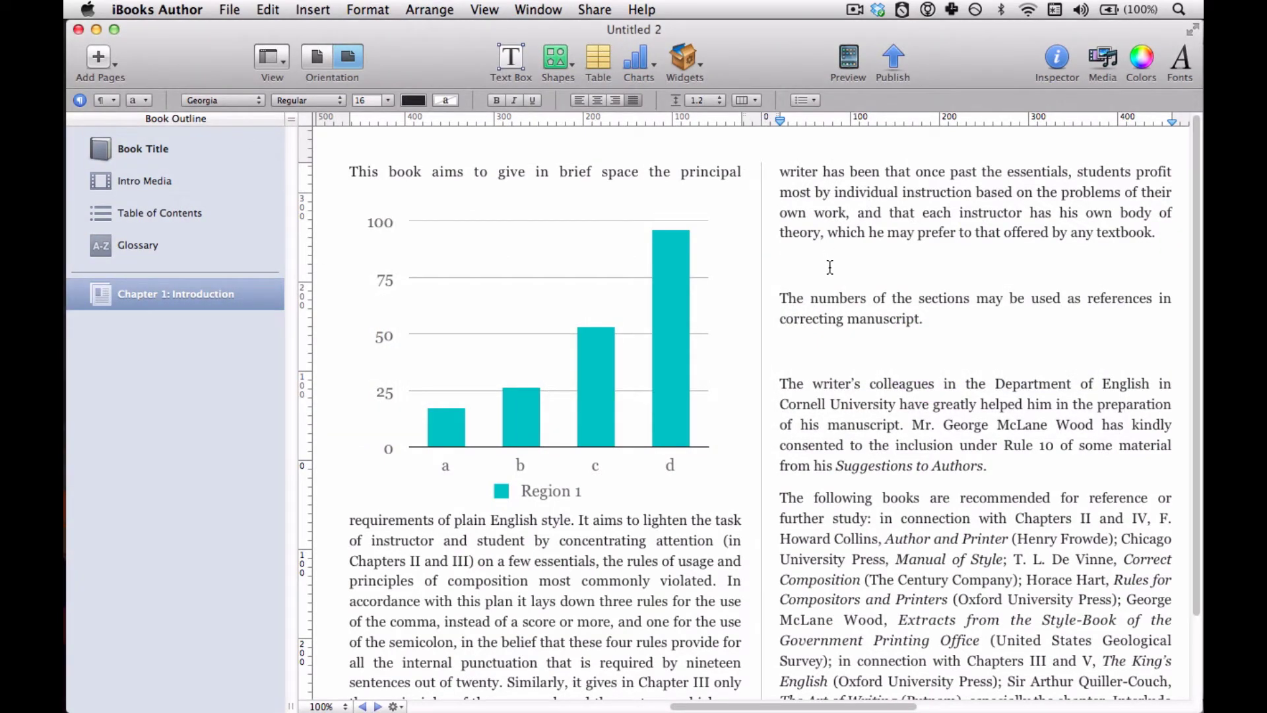
Step: Paste the copied Google chart into the iBooks Author chapter
left_click(278, 9)
left_click(300, 108)
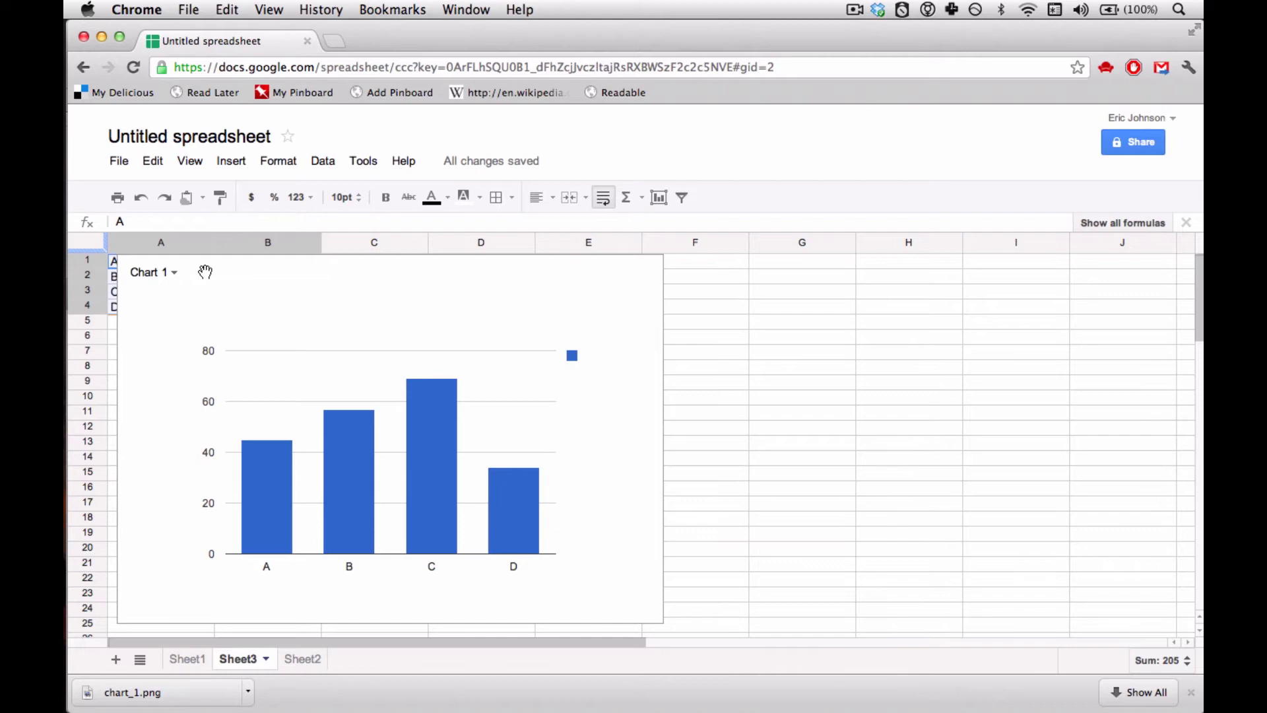
Step: Download Chart 1 as a PNG image and show chart_1.png in its folder
left_click(172, 274)
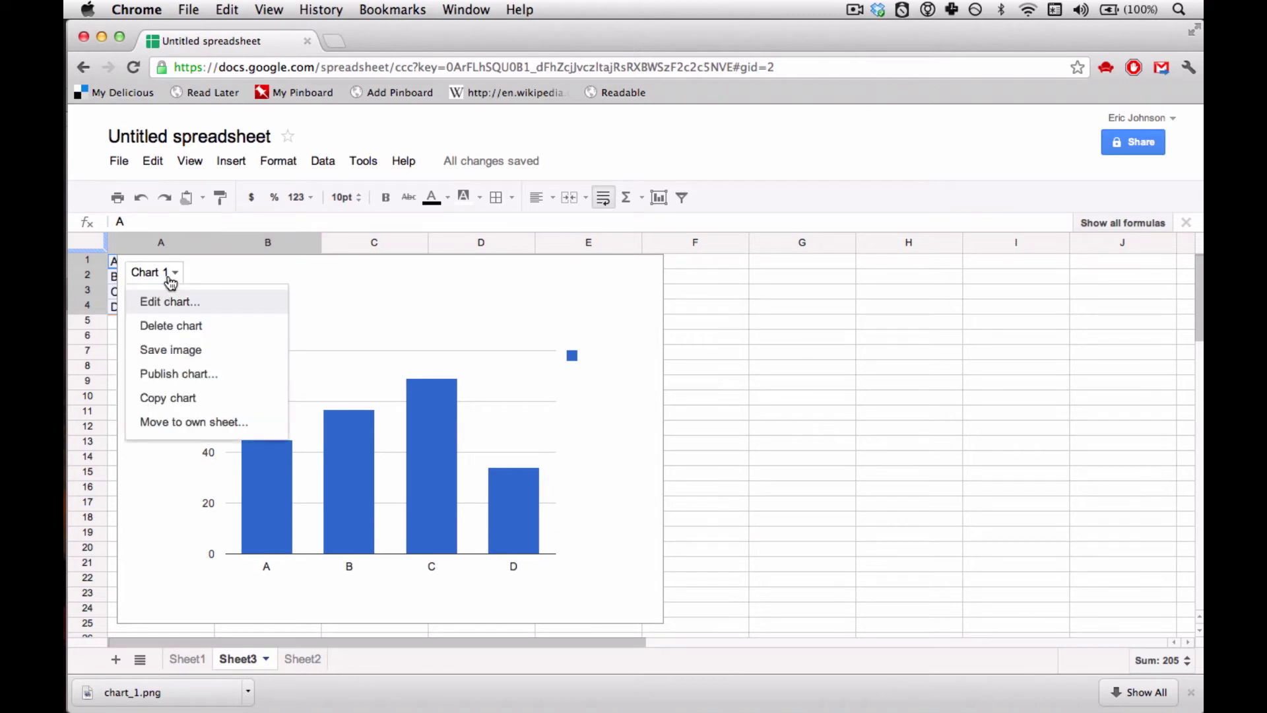
left_click(165, 351)
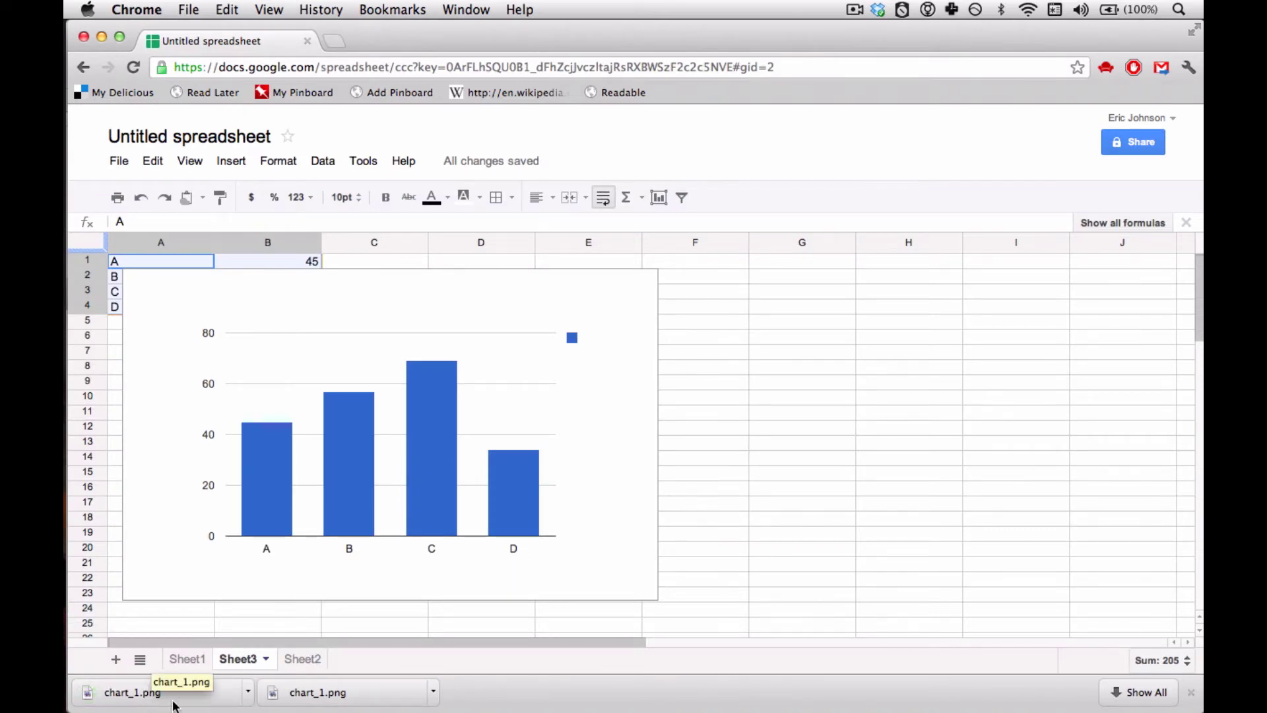
left_click(247, 691)
left_click(298, 668)
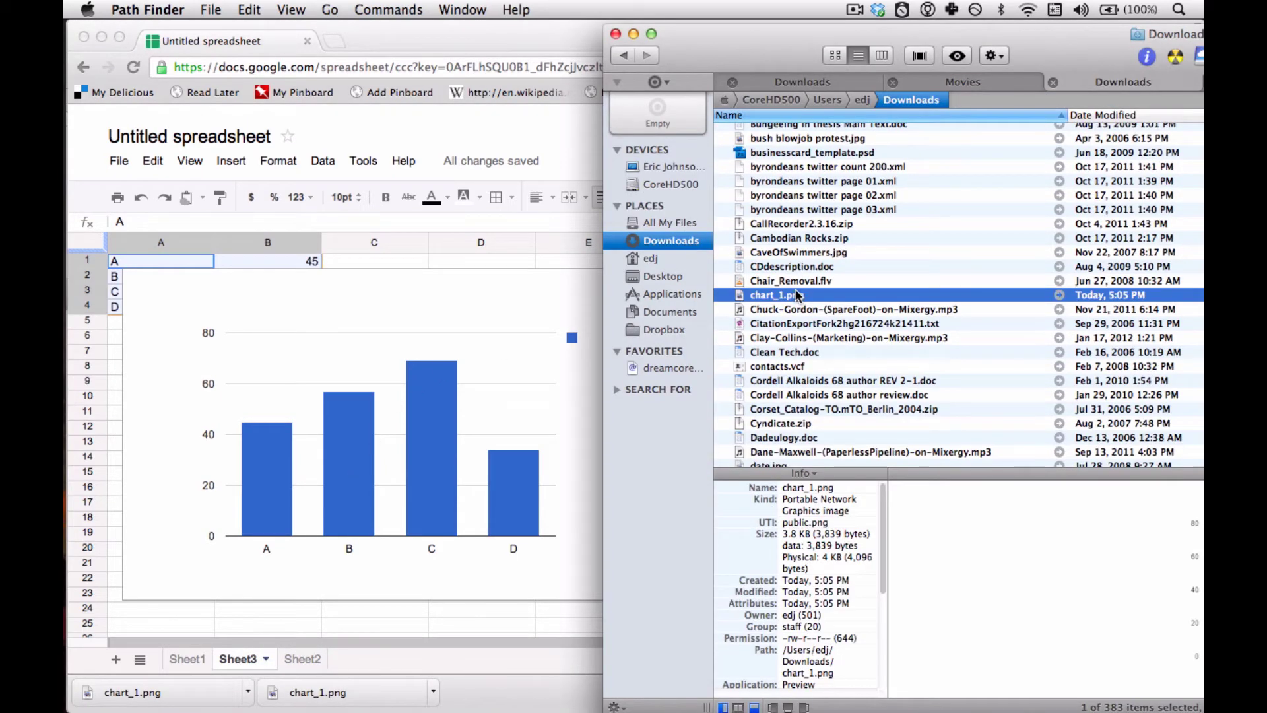
Step: Move chart_1.png through the shelf from Downloads into the iBA Course folder
left_click_drag(796, 295, 658, 111)
left_click(623, 55)
left_click_drag(739, 54, 498, 54)
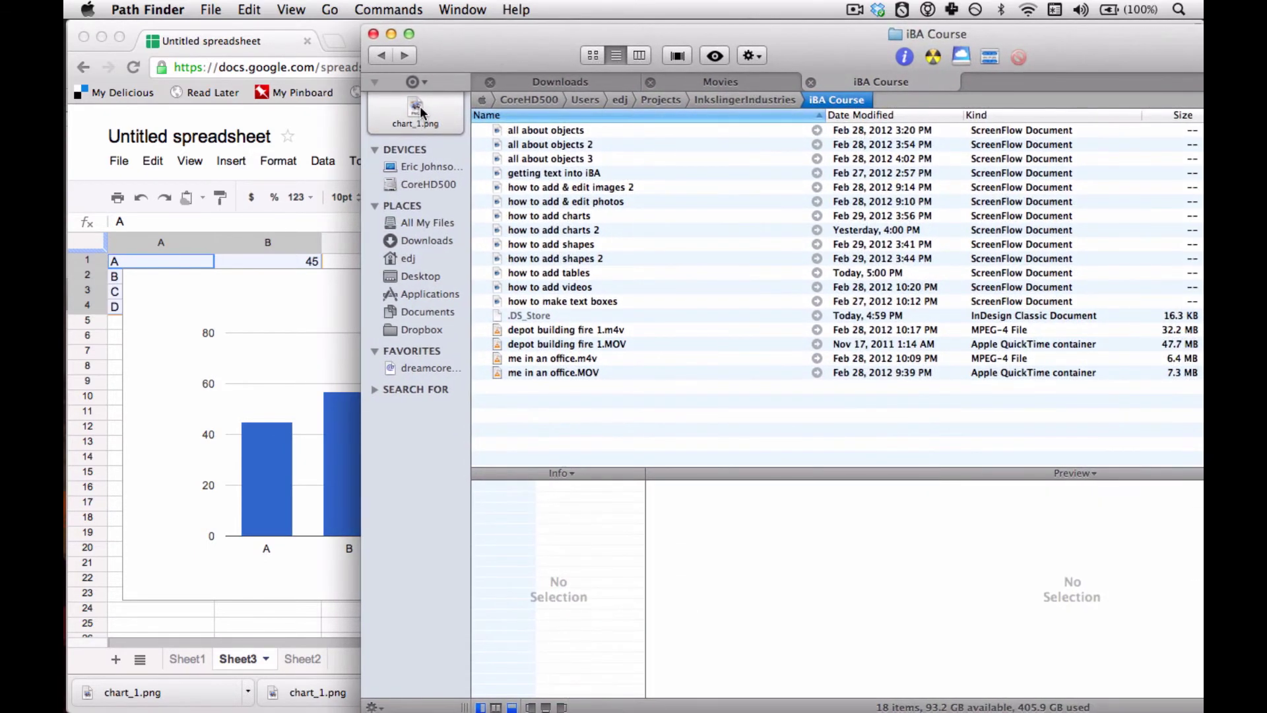
left_click_drag(420, 112, 722, 240)
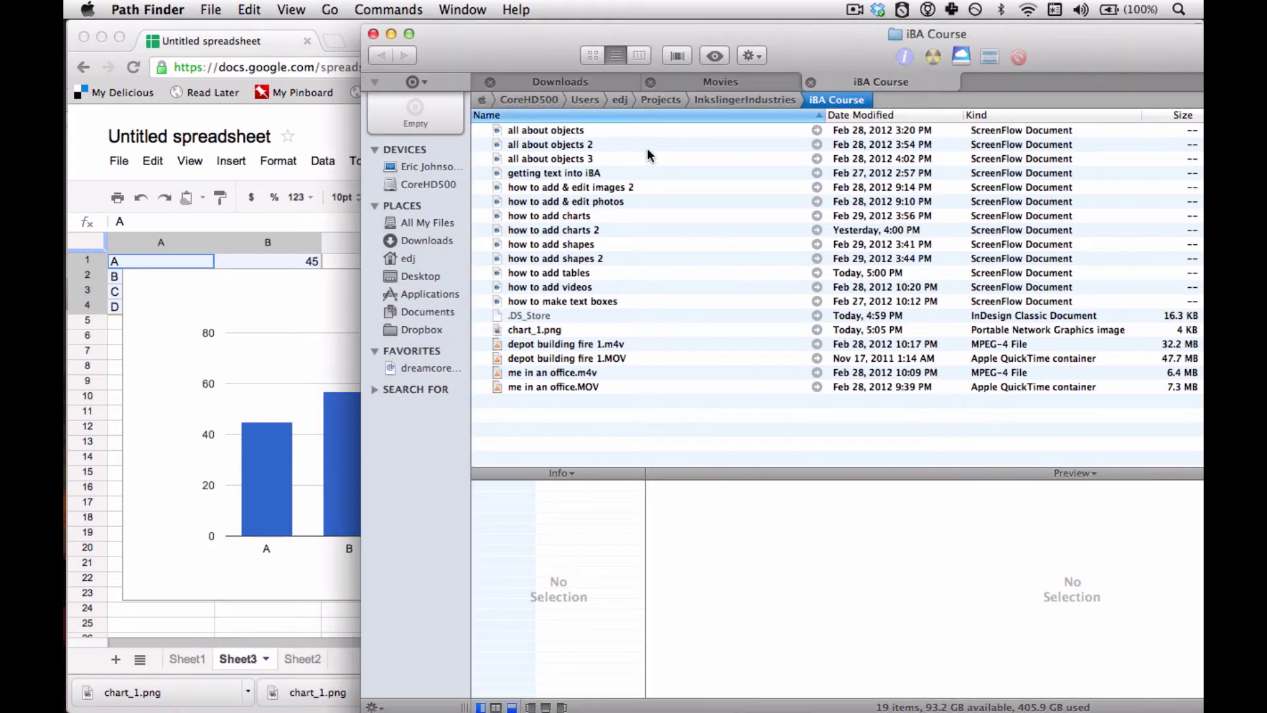
left_click_drag(524, 27, 901, 41)
Step: Drag chart_1.png from Path Finder onto the page, positioned atop the right column
key("super+Tab")
key("super+Tab")
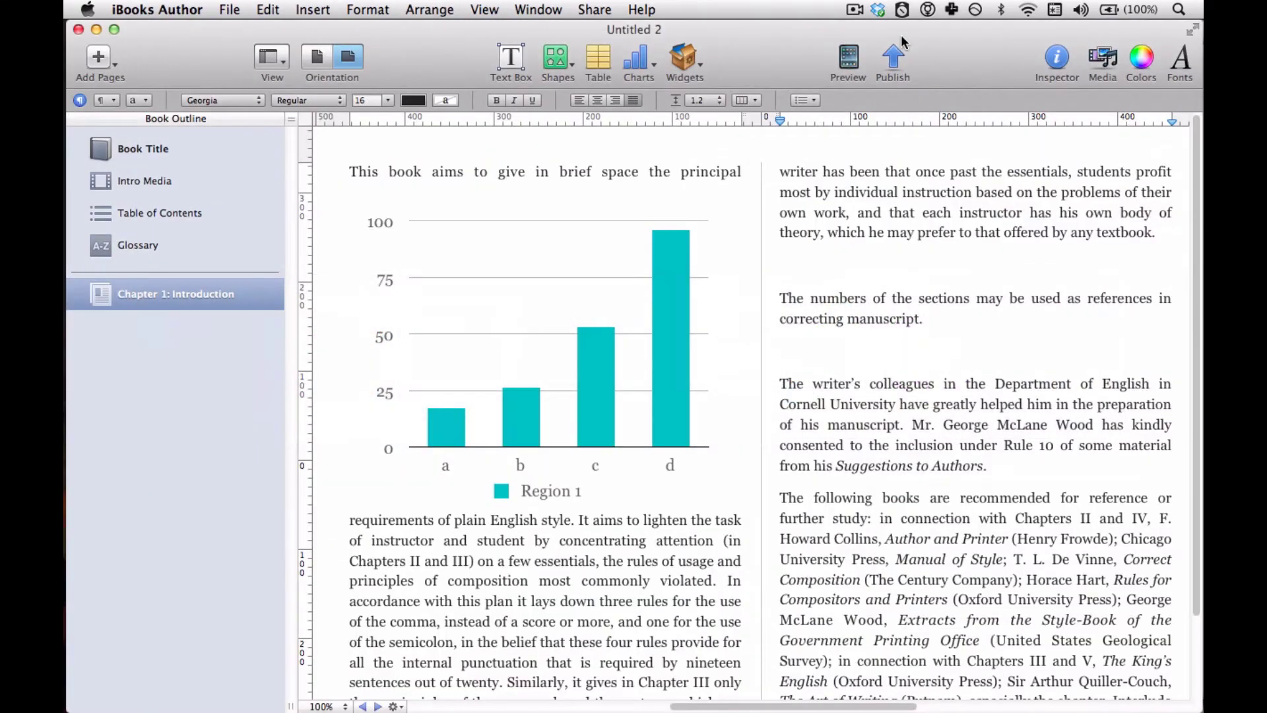
left_click(901, 41)
left_click_drag(901, 42, 1095, 64)
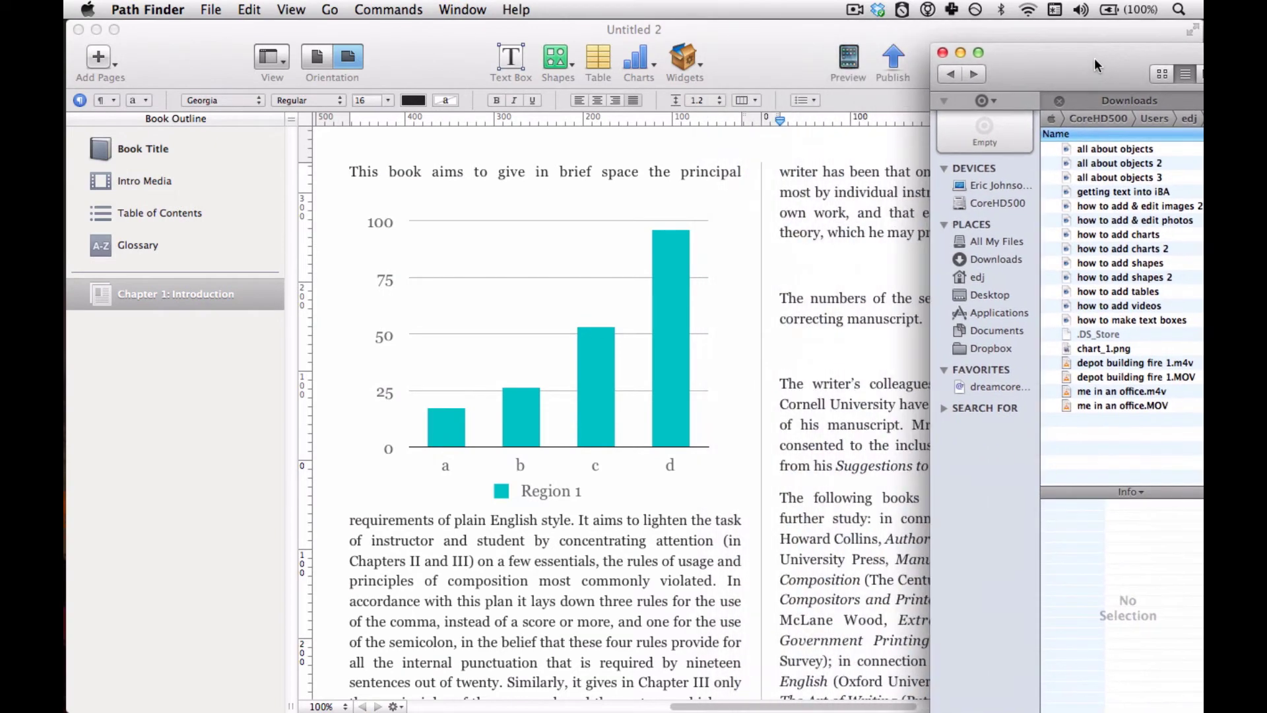
left_click_drag(1089, 348, 845, 260)
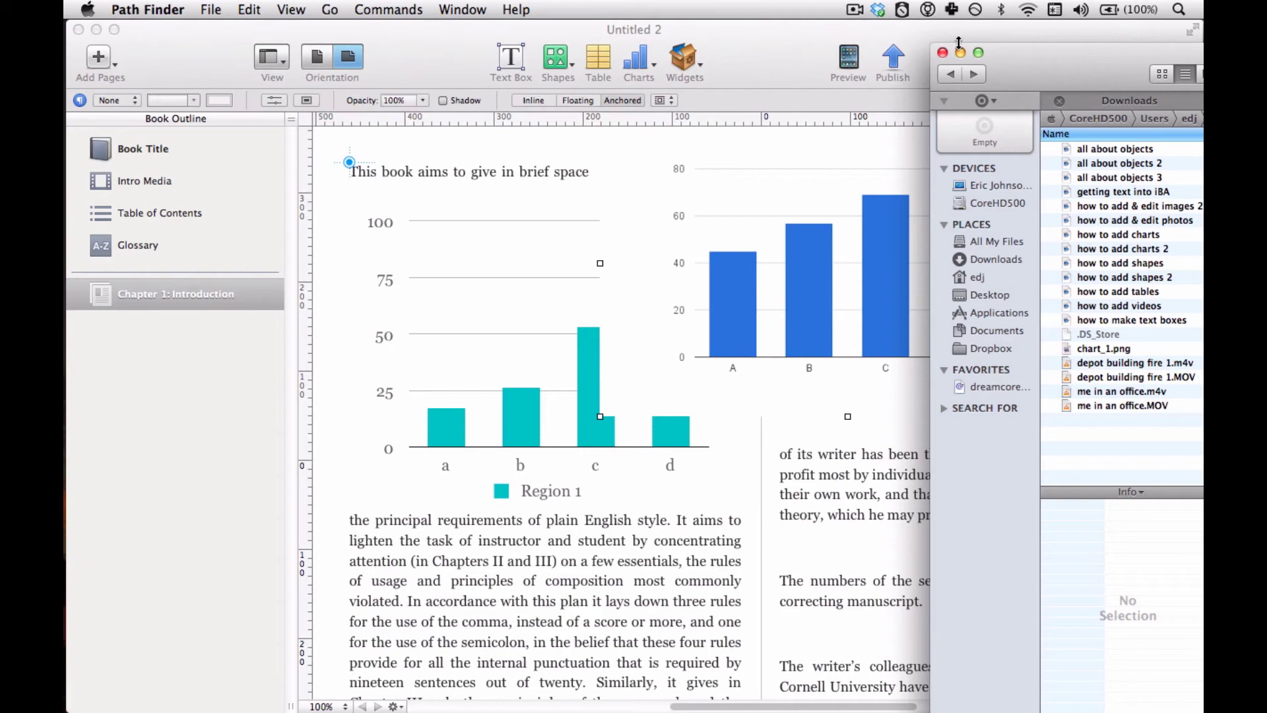
double_click(1069, 80)
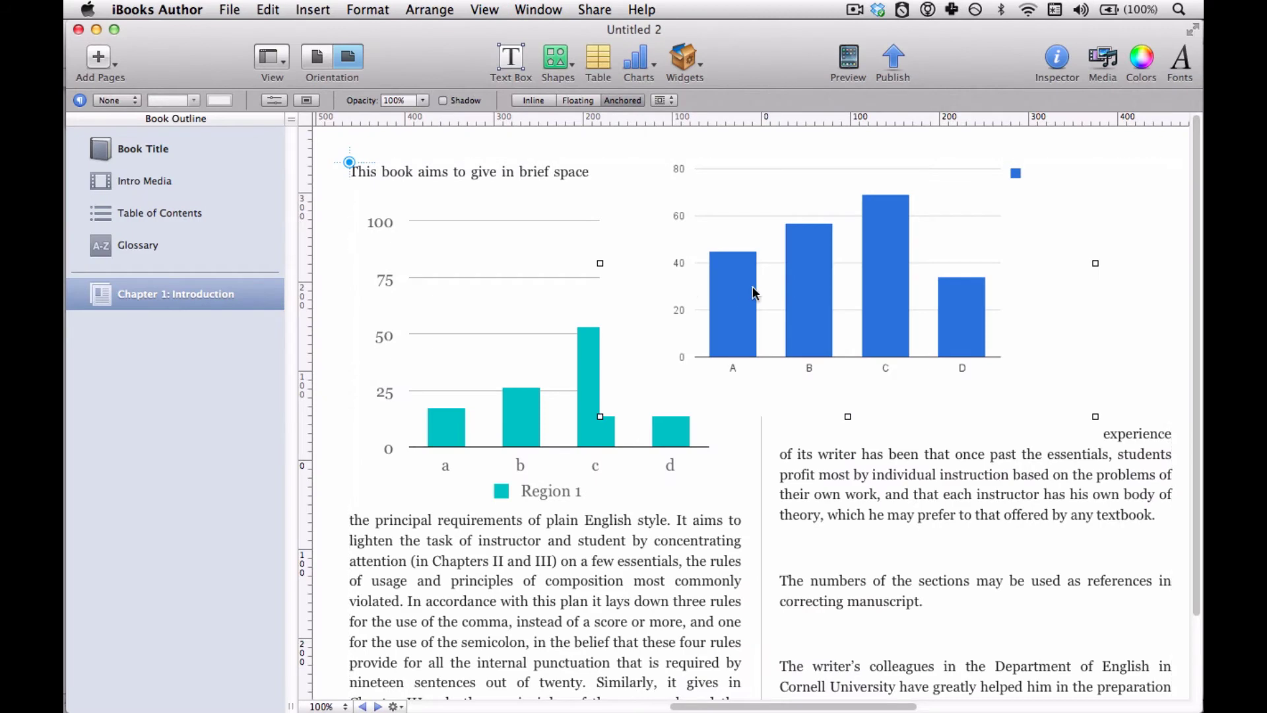
left_click_drag(752, 286, 919, 306)
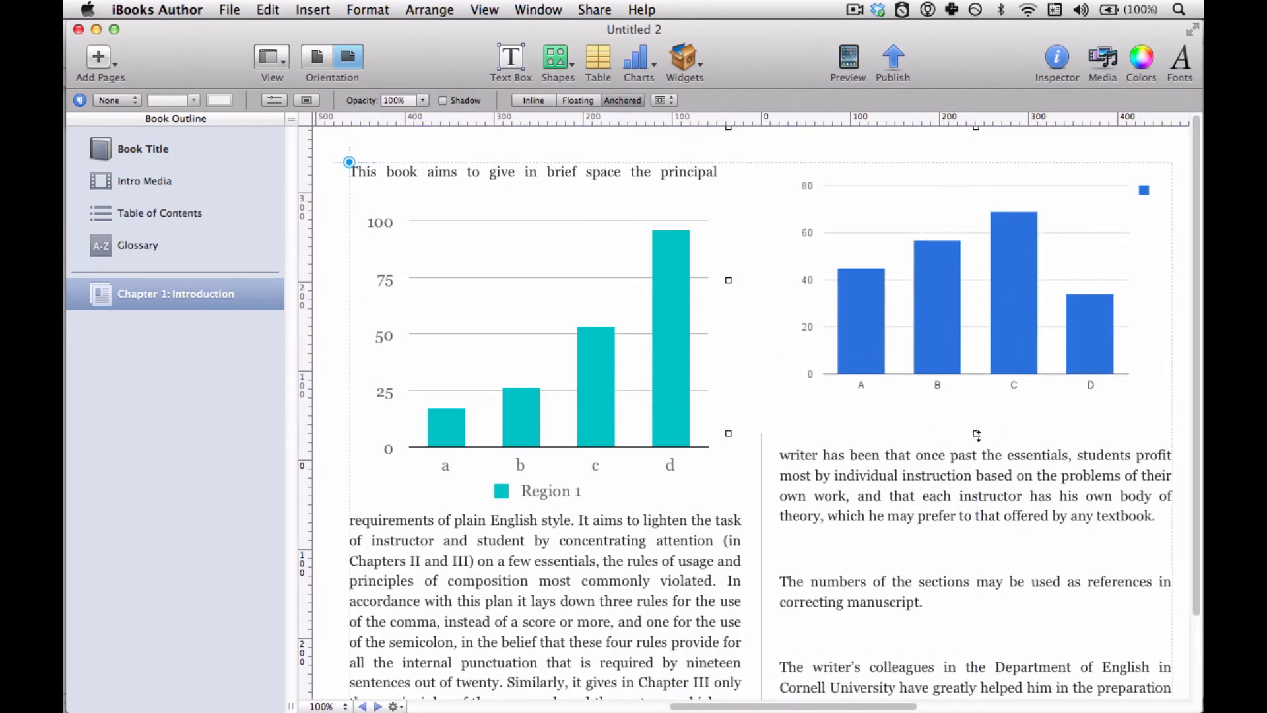
Step: Resize the chart_1.png image to 482 × 298 pt and nudge it lower
left_click_drag(975, 434, 979, 392)
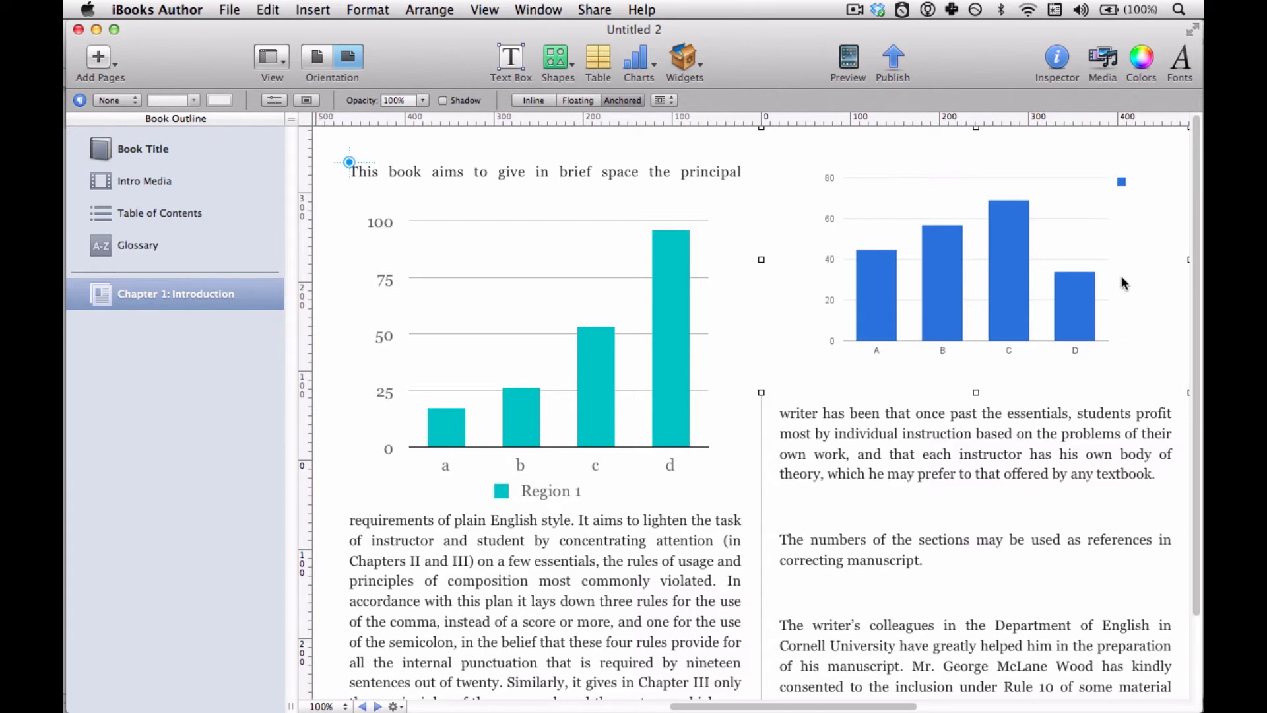
left_click_drag(1029, 254, 1061, 253)
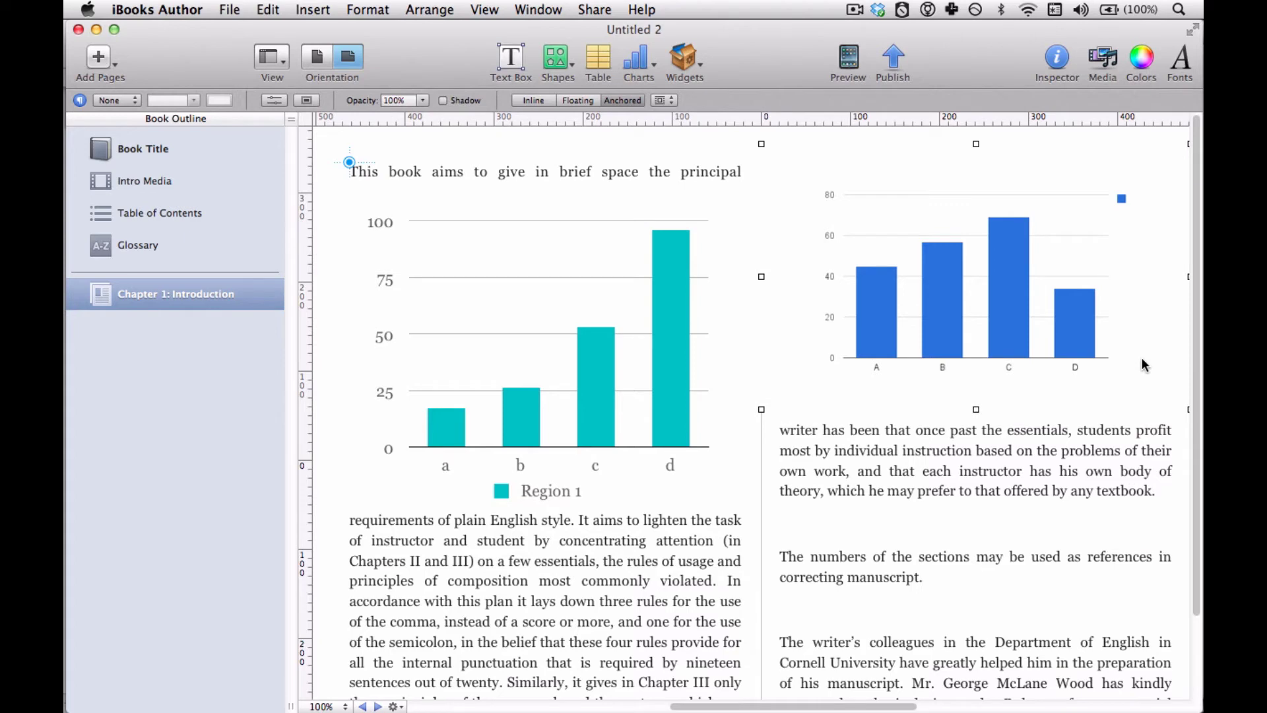
Step: In Numbers, insert a column chart of the A–E values 45, 57, 69, 34, 72 from B2:C6
key("super+Tab")
key("super+Tab")
key("super+Tab")
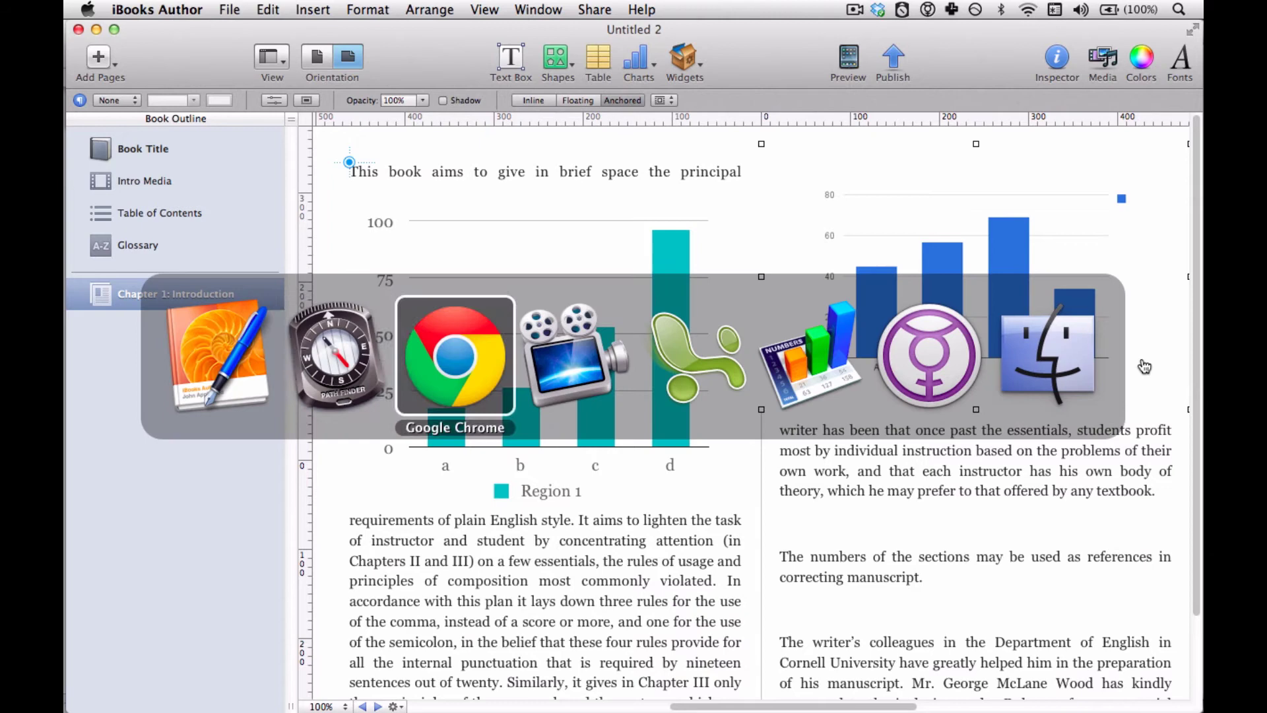
key("super+Tab")
key("super+Tab")
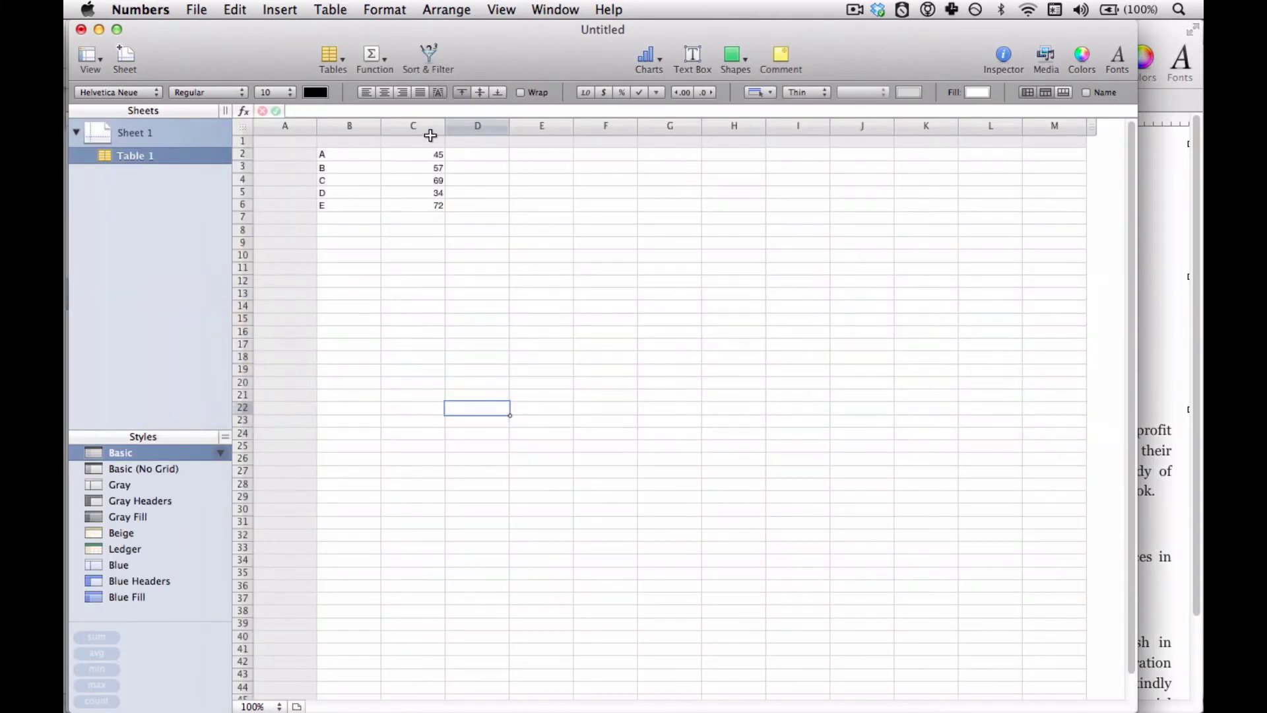
left_click_drag(354, 151, 419, 204)
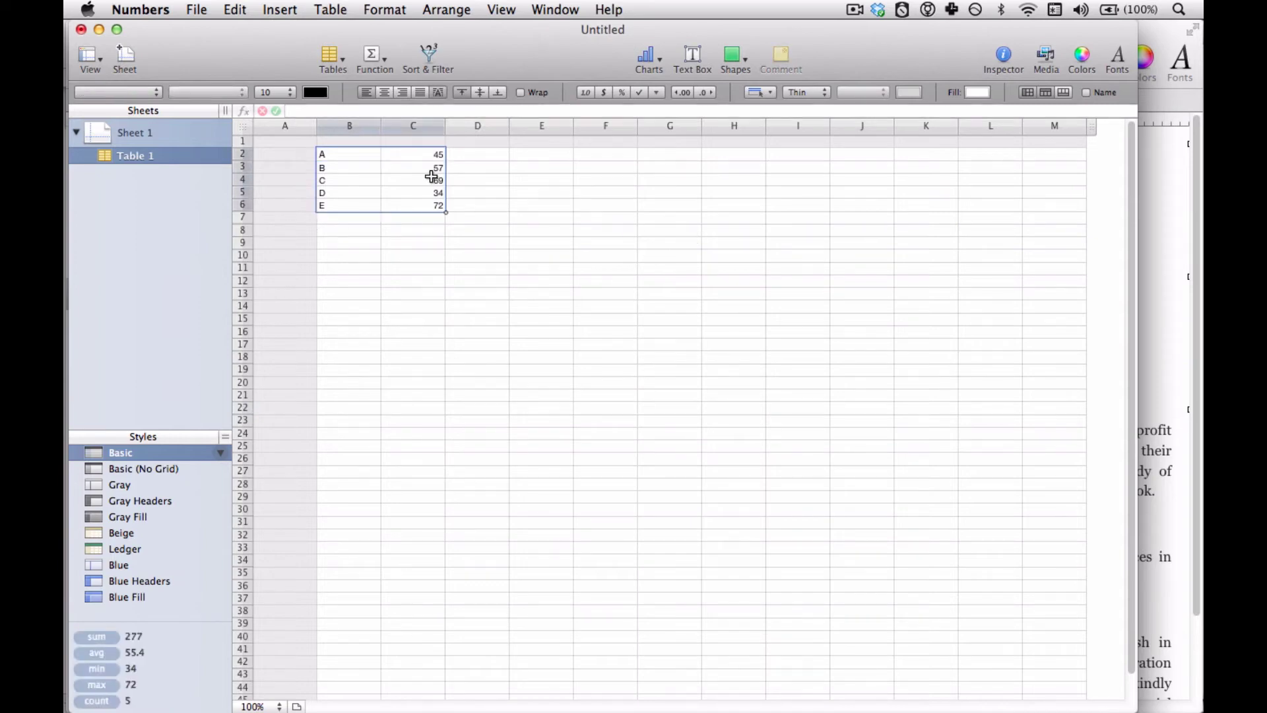
left_click(650, 56)
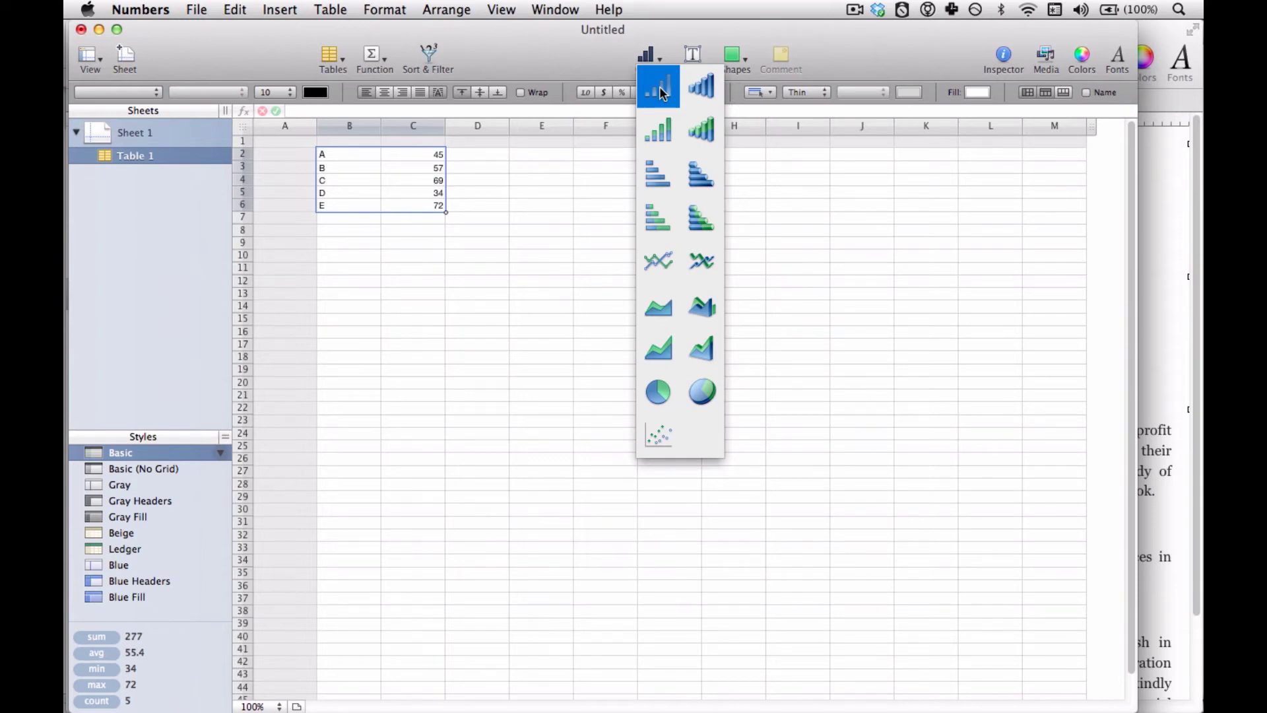
left_click(659, 89)
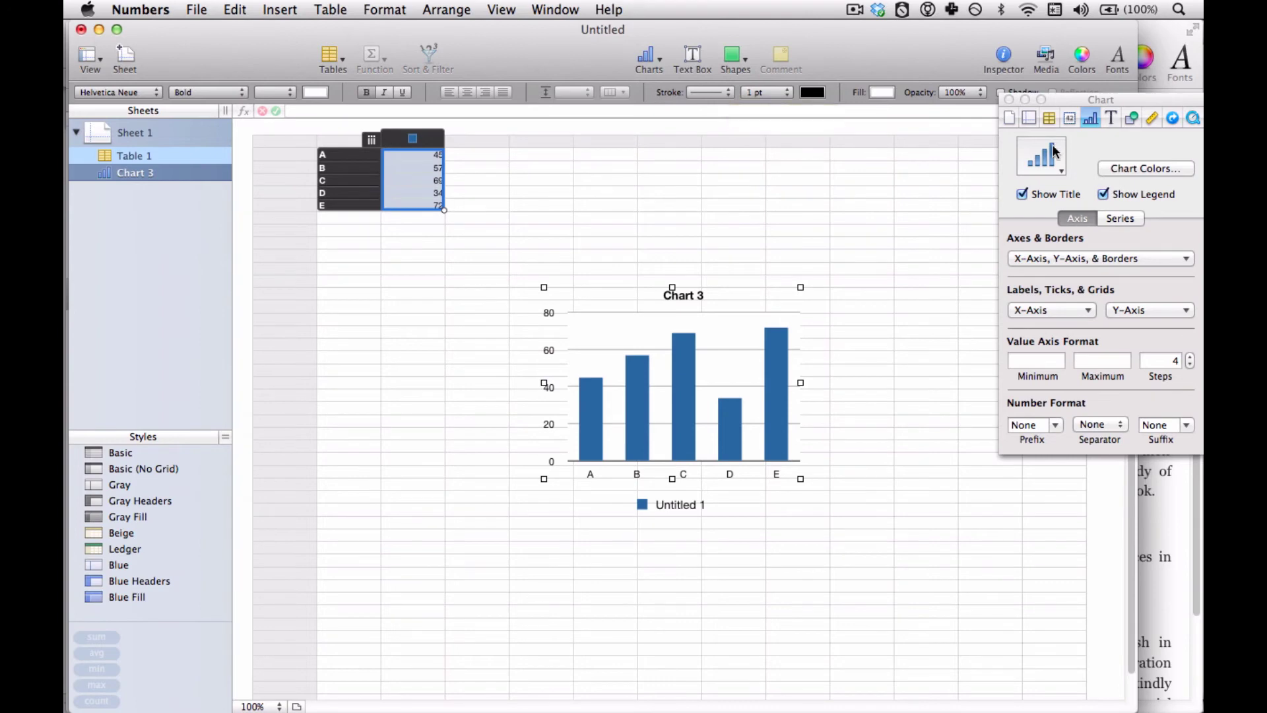
Step: Select Chart 3 and copy it with Edit > Copy
left_click(690, 504)
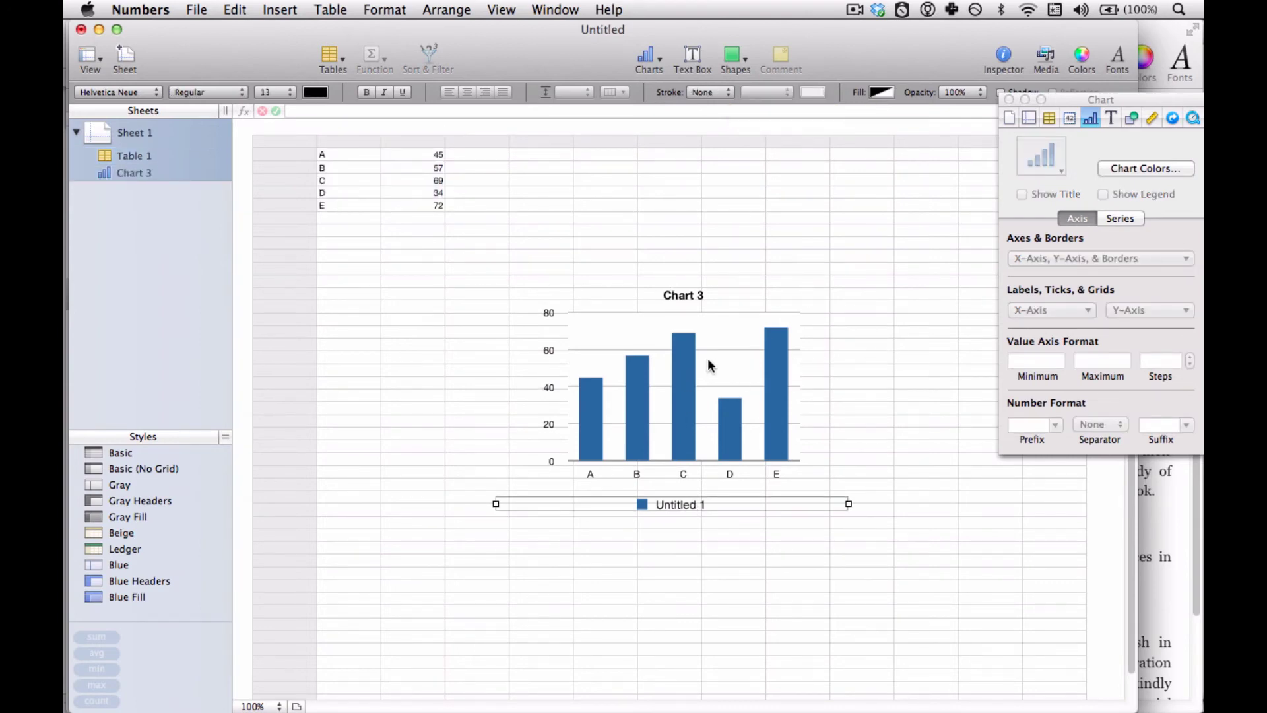
left_click(707, 362)
left_click(694, 504)
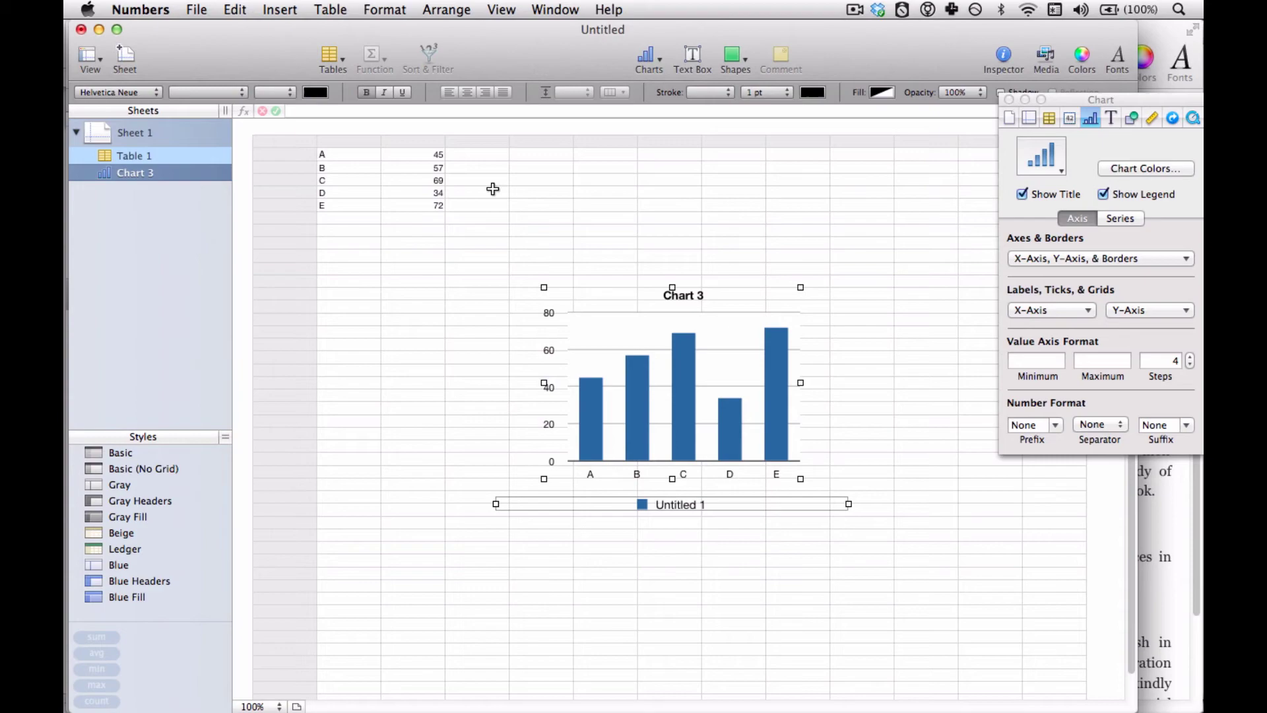
left_click(234, 9)
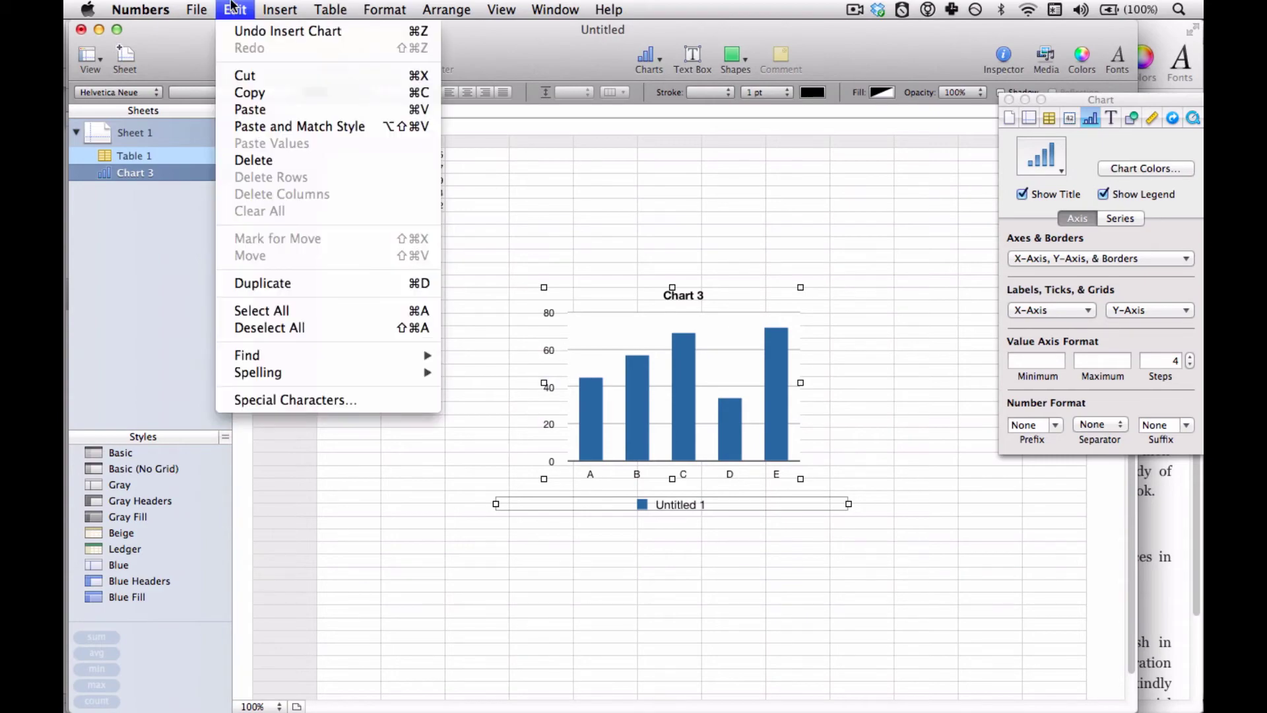
left_click(248, 90)
Step: Paste Chart 3 into the empty line below the paragraph ending "any textbook."
key("super+Tab")
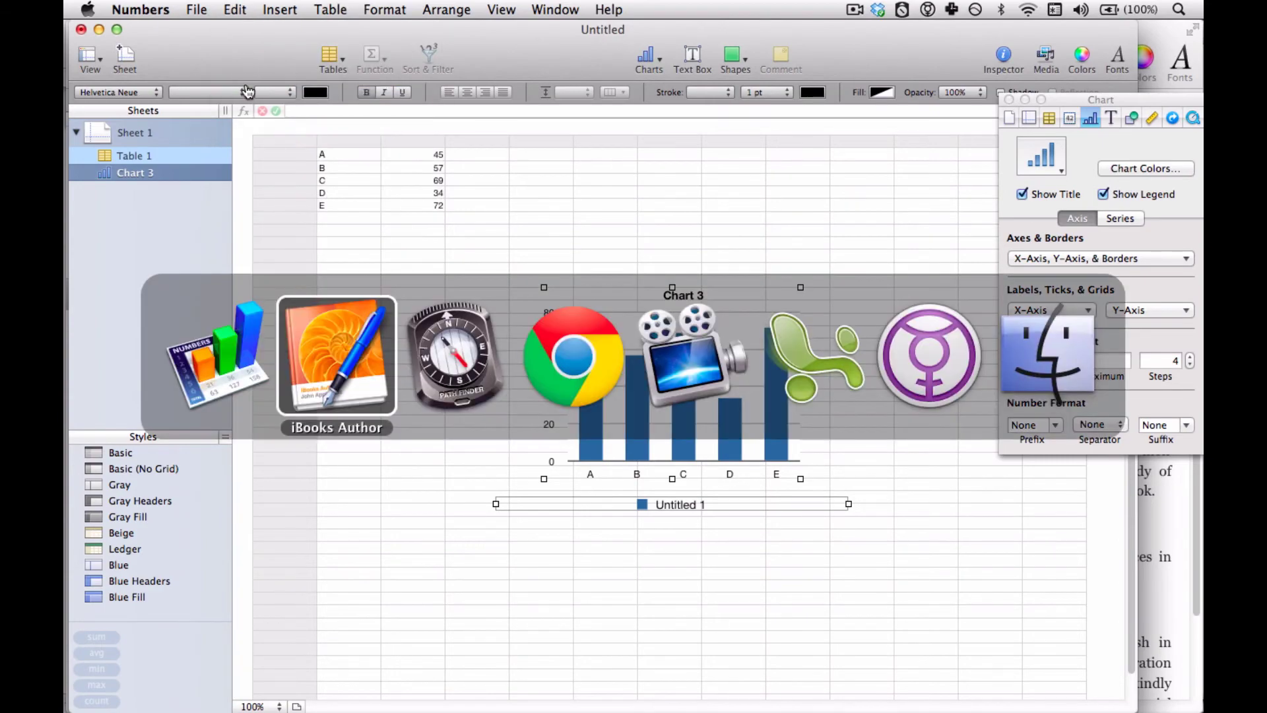
left_click(805, 526)
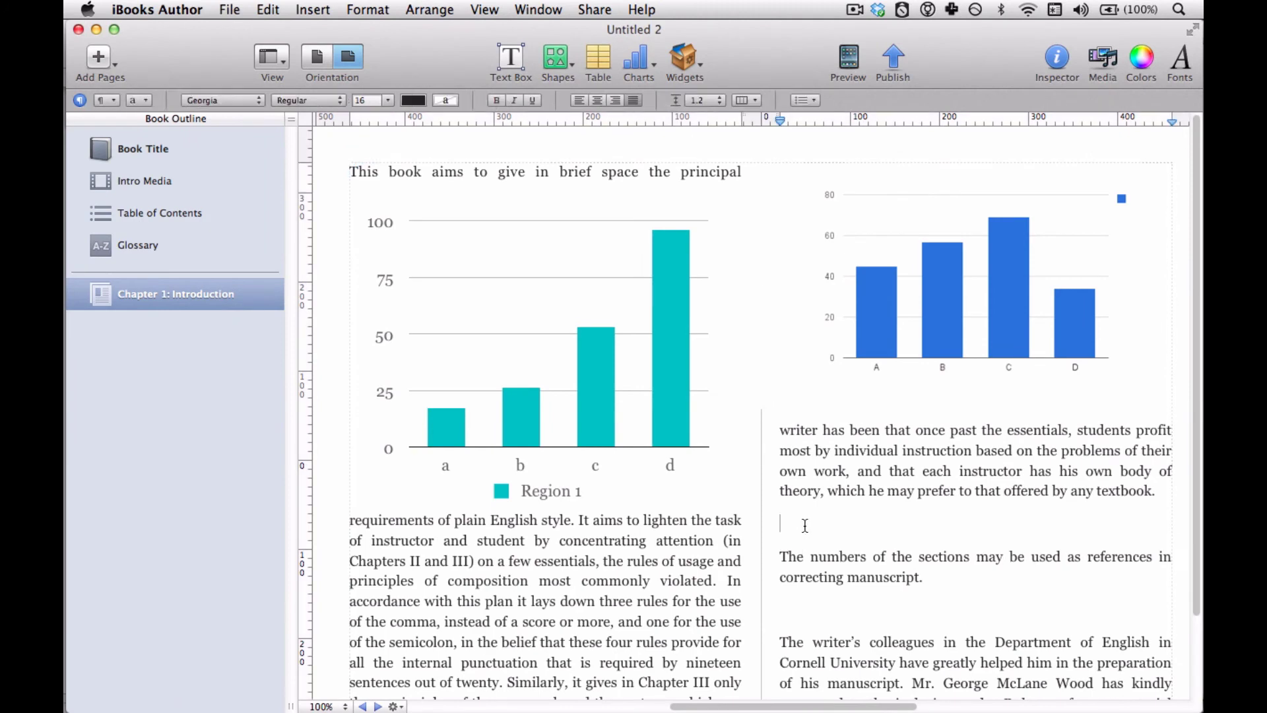
right_click(805, 526)
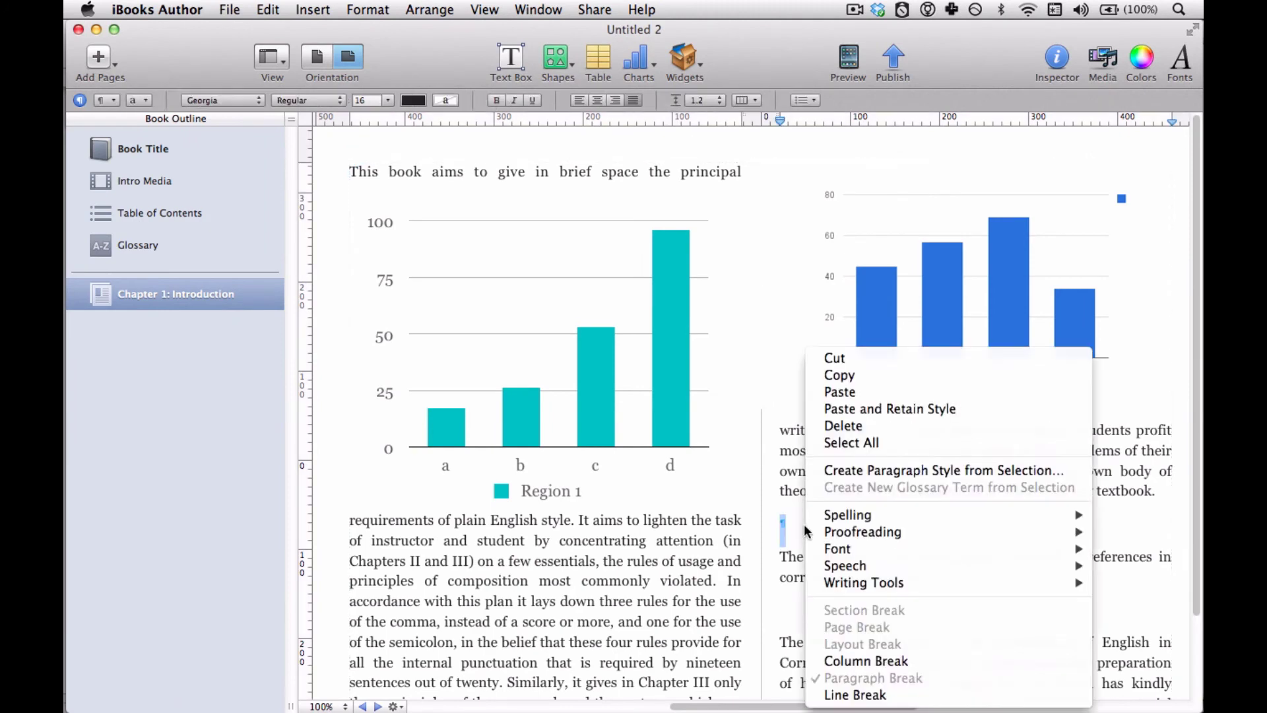
left_click(834, 393)
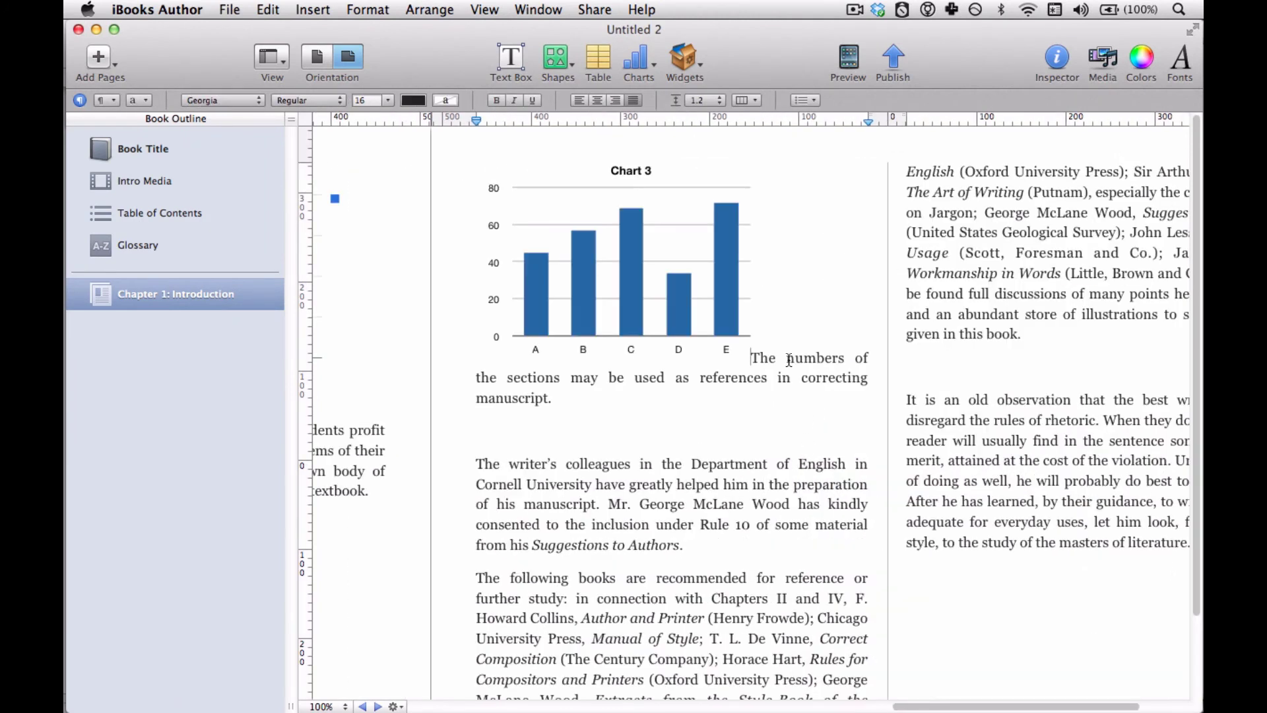
key("BackSpace")
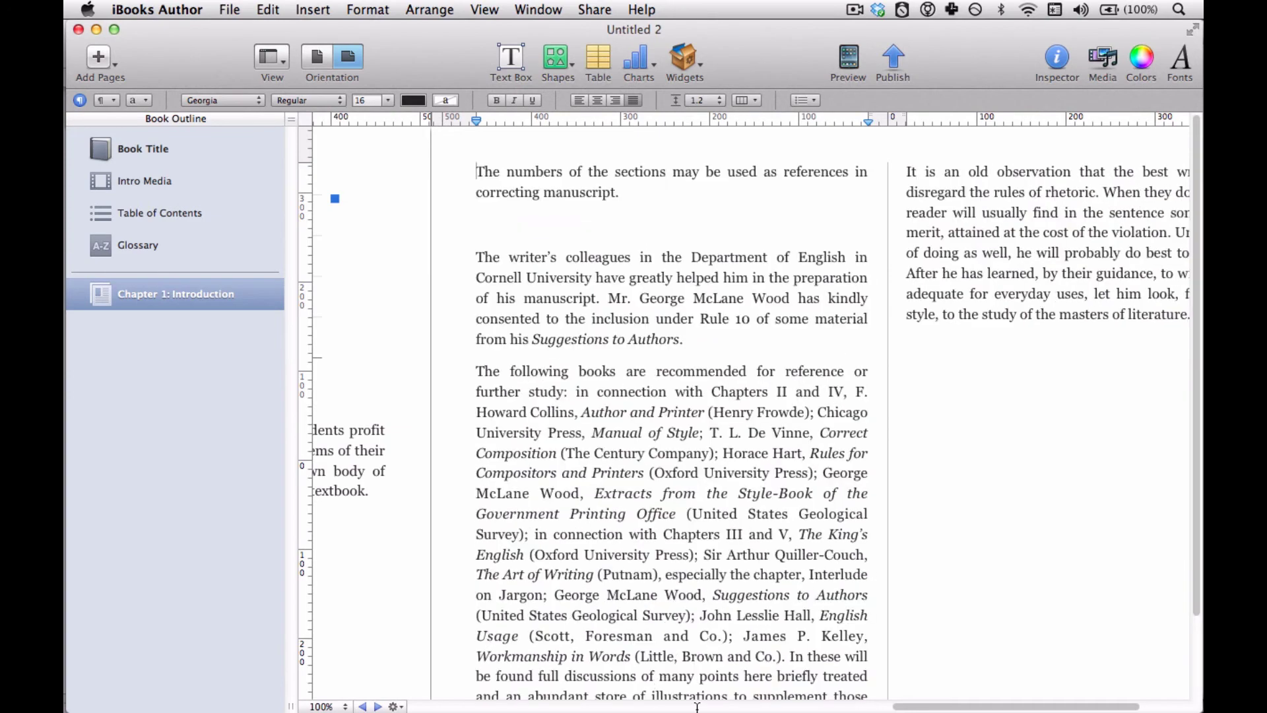
scroll(726, 701, "left", 10)
scroll(765, 636, "down", 5)
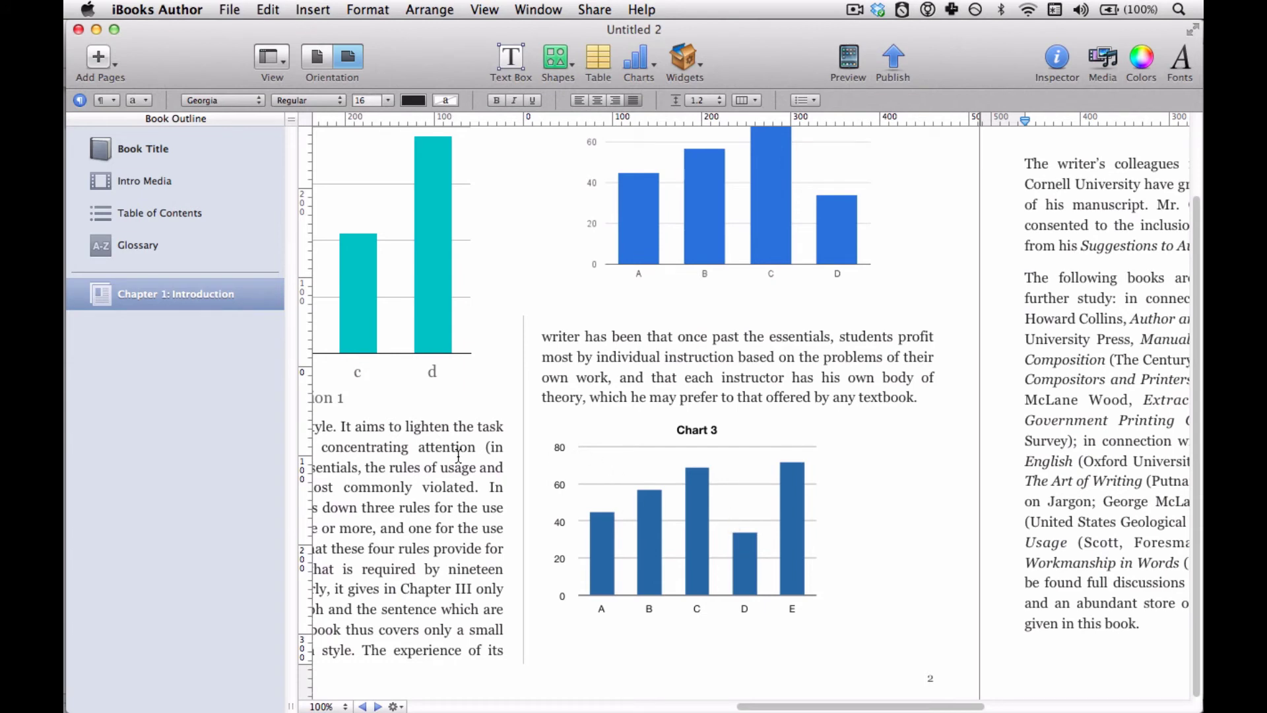
Step: Back in Numbers, deselect Chart 3 and select its Untitled 1 legend
key("super+Tab")
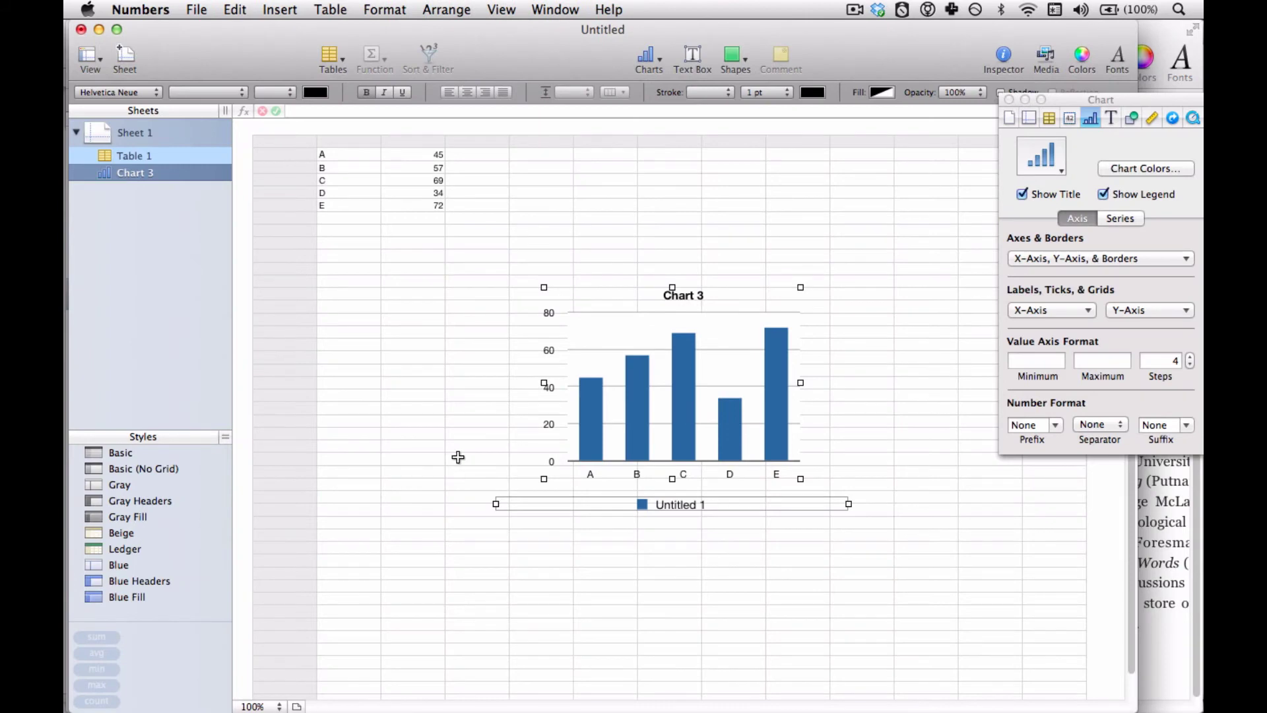
left_click(633, 536)
left_click(633, 486)
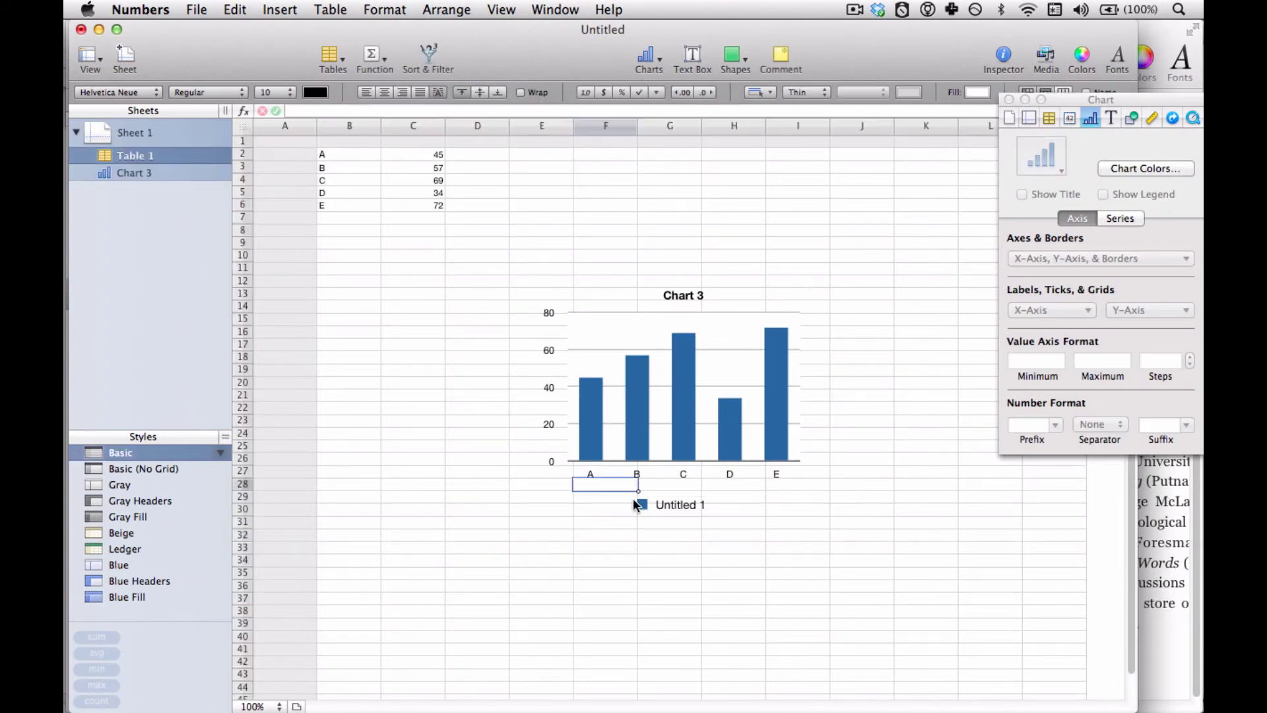
left_click(633, 501)
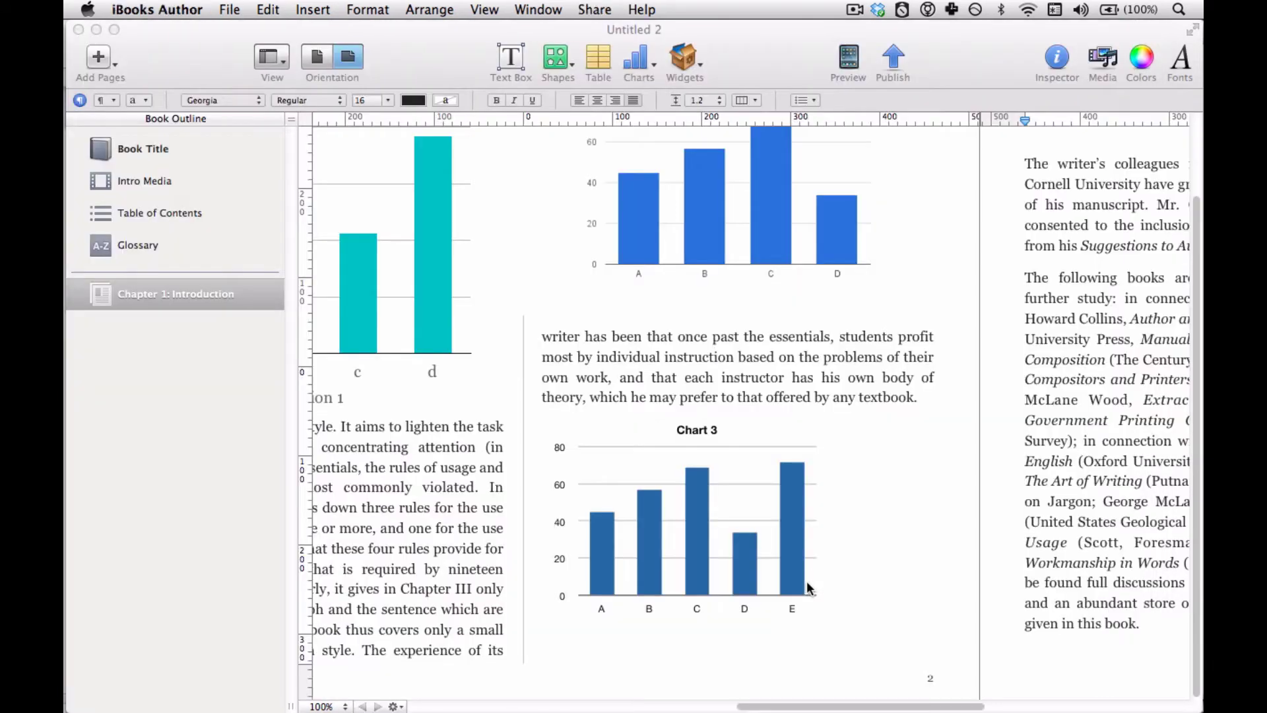
Step: In iBooks Author, select the pasted Chart 3 and review its shortcut menu
key("super+Tab")
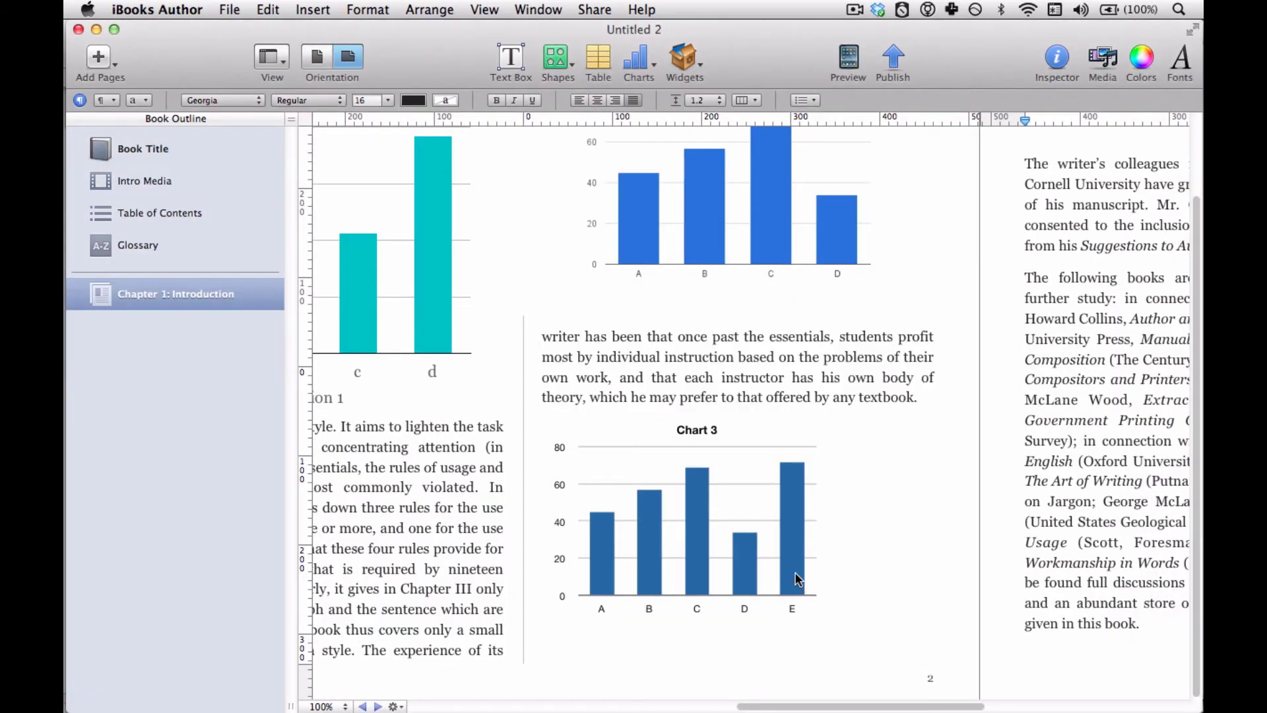
left_click(769, 549)
right_click(767, 533)
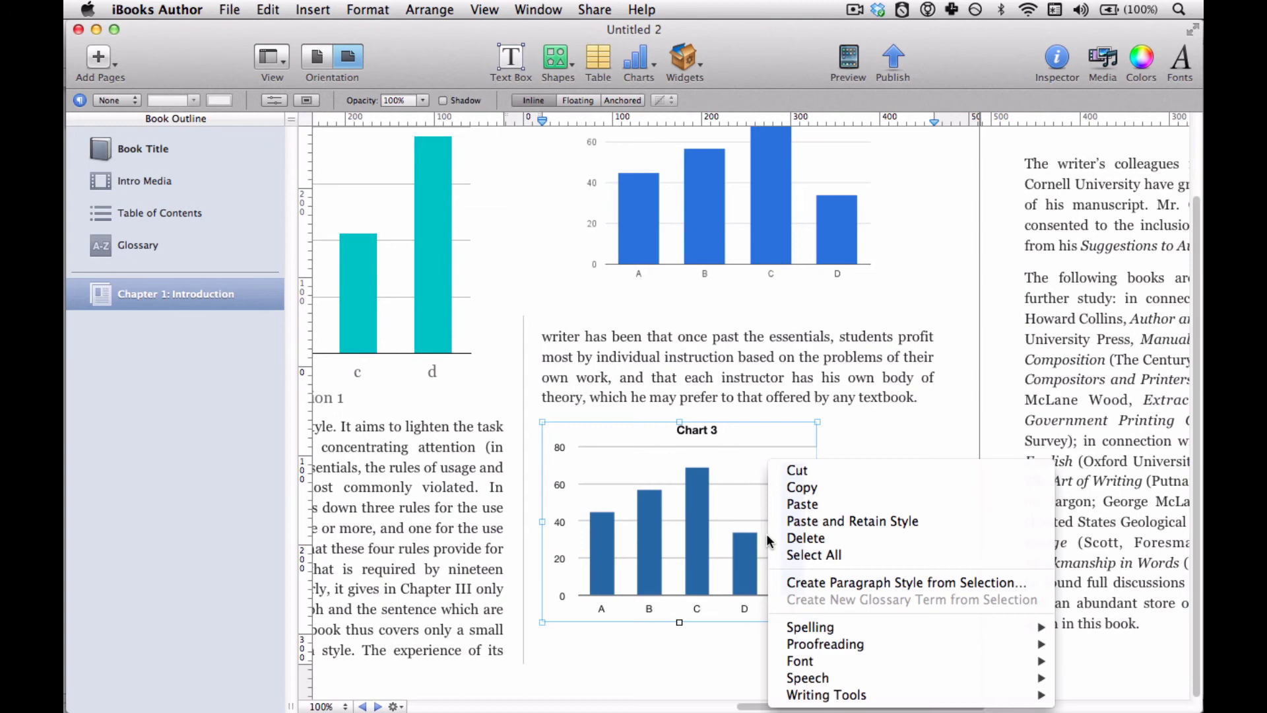
left_click(783, 382)
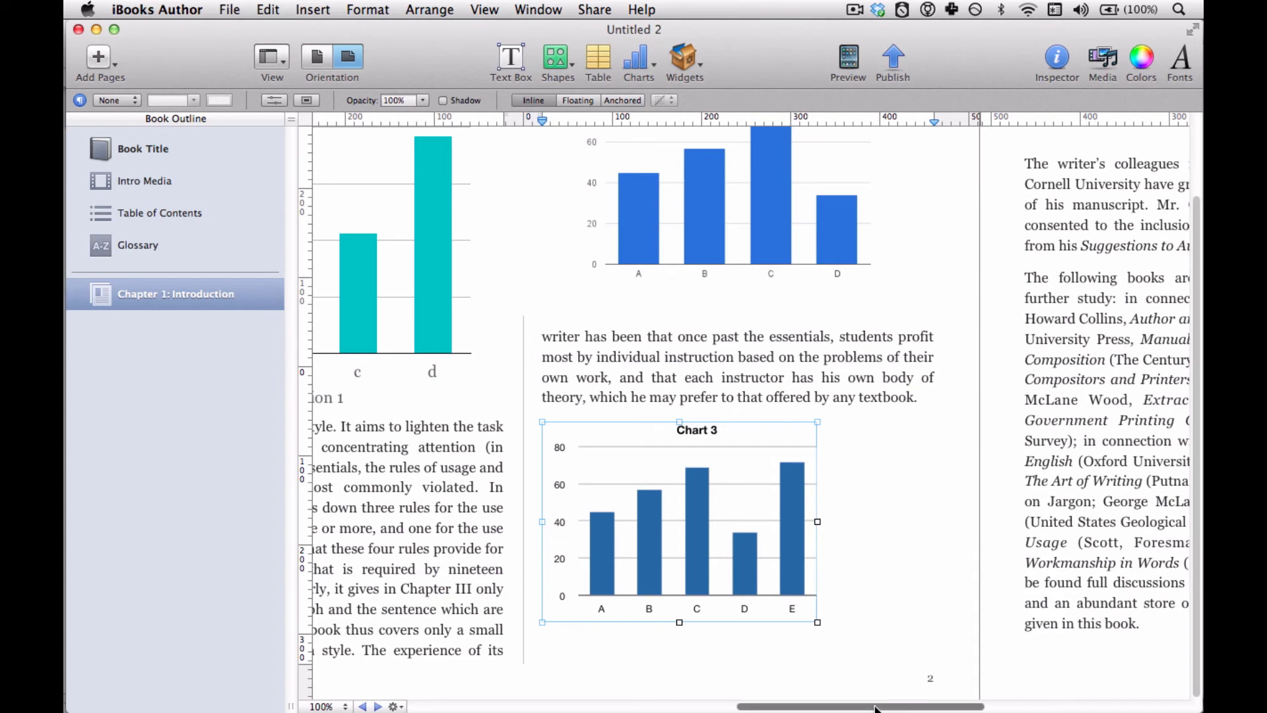
left_click_drag(875, 707, 942, 707)
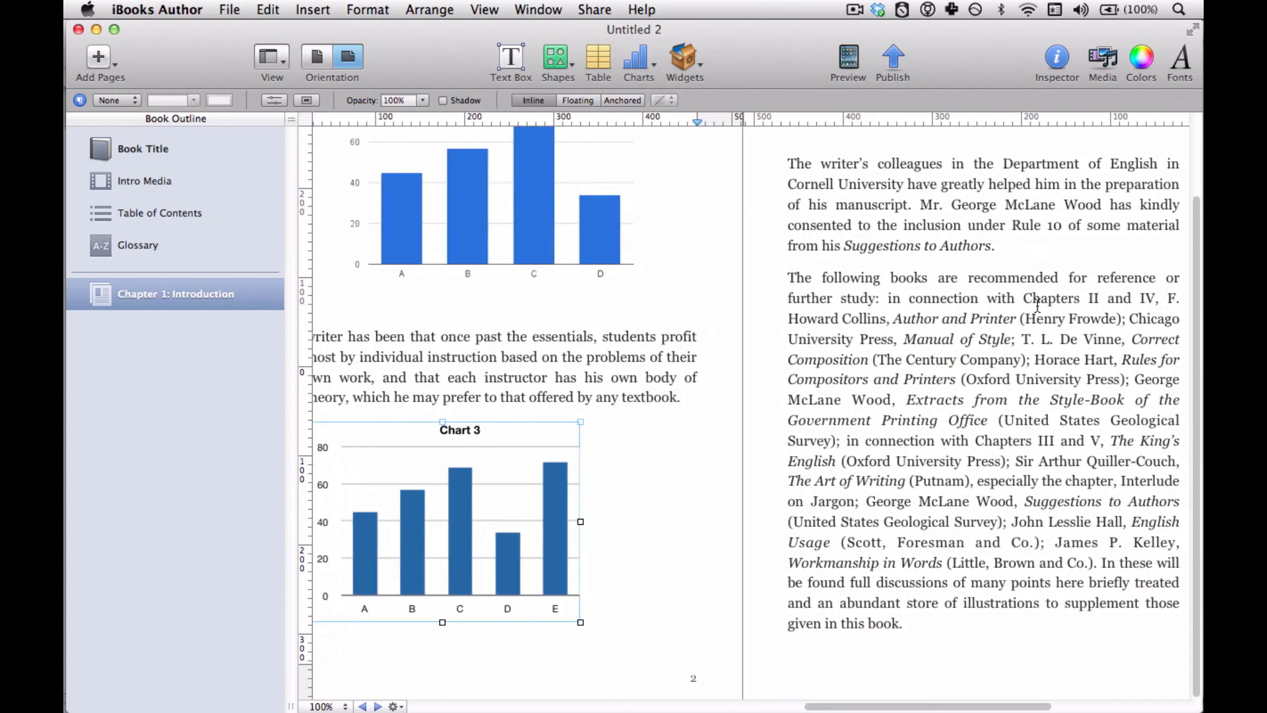
Step: Add empty lines above the right-page paragraph beginning "The writer's colleagues"
left_click(1040, 245)
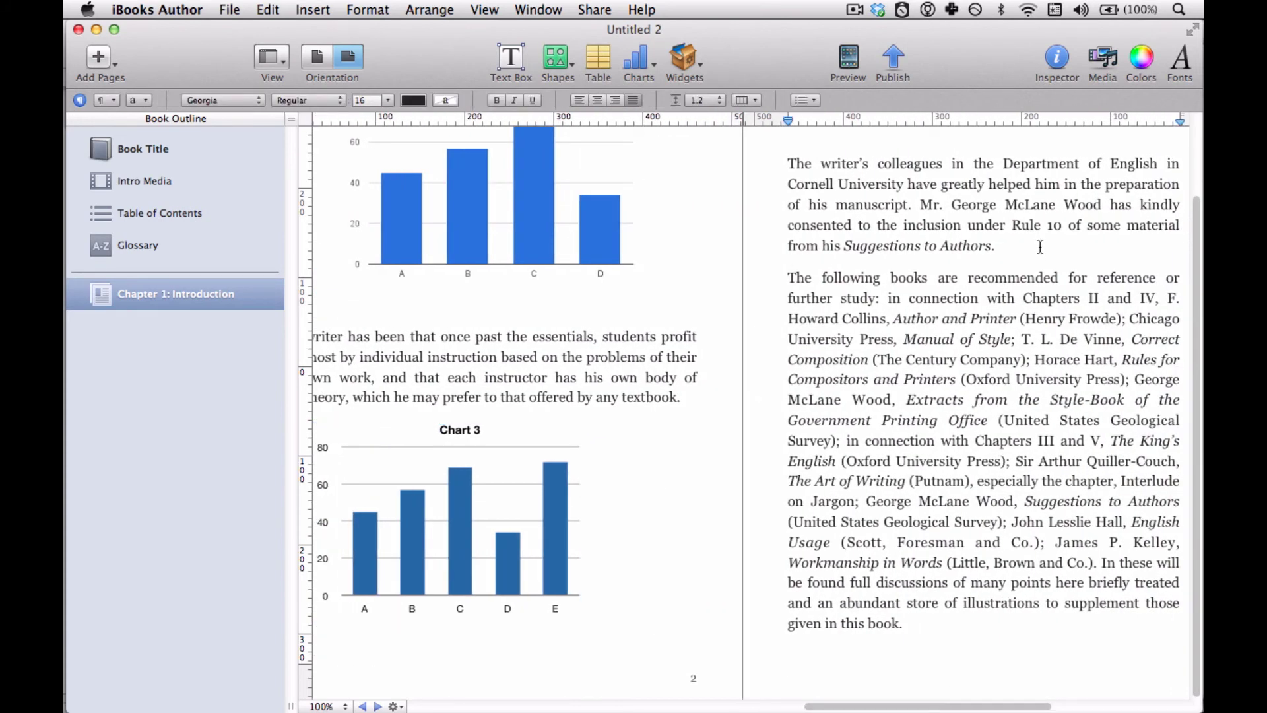
left_click(786, 168)
left_click(788, 165)
key("Return")
key("Return")
key("Return")
key("Up")
key("Up")
key("Up")
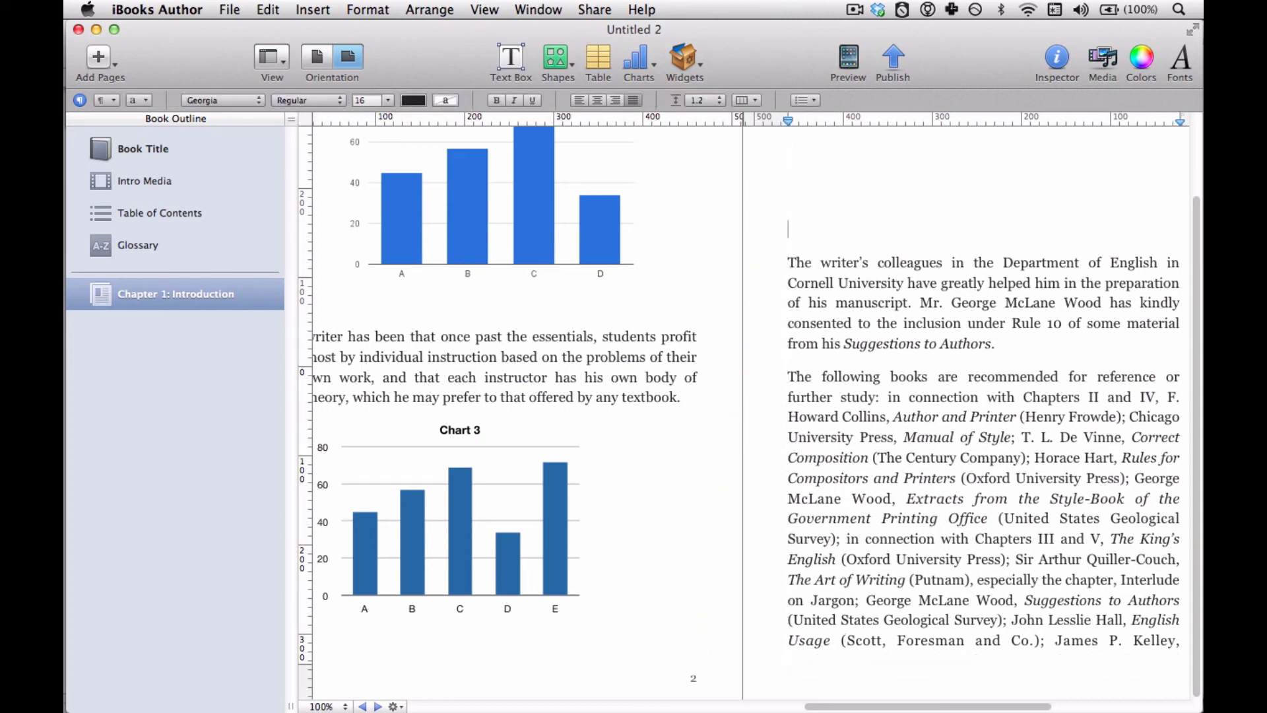
key("super+Tab")
Step: In Excel, insert a clustered column chart of the A–F values and select its chart area
key("super+Tab")
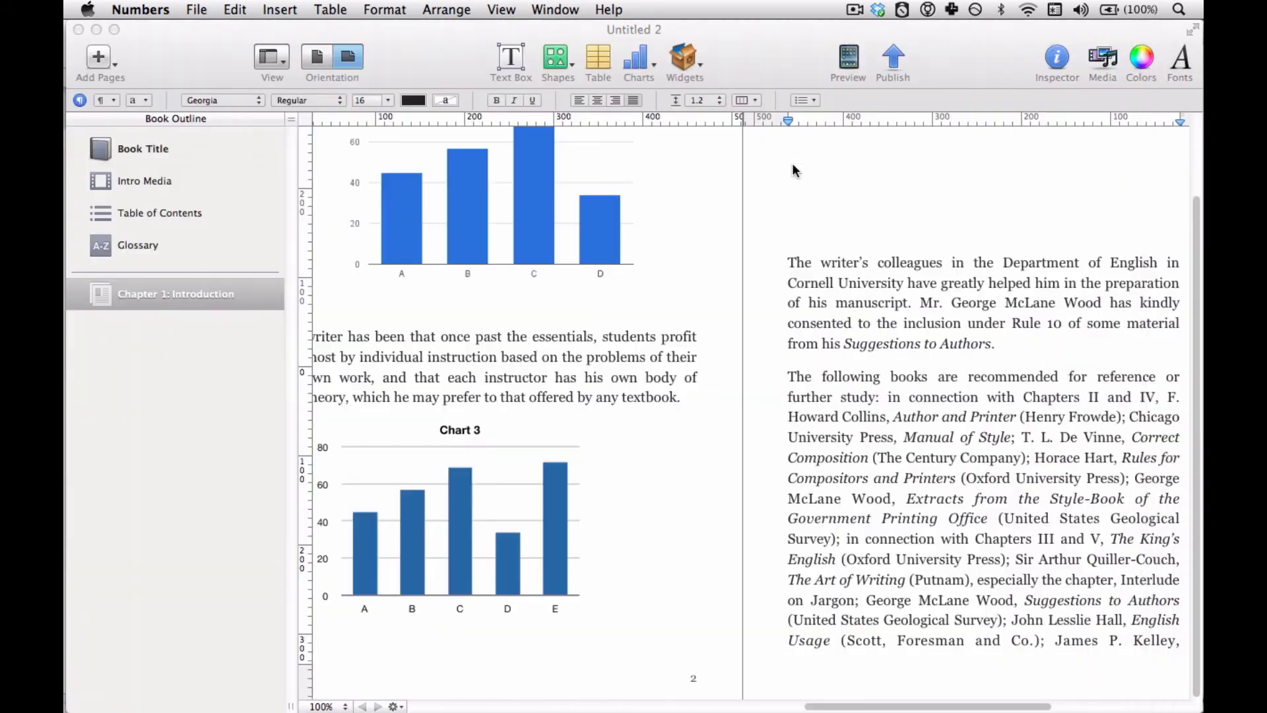
key("super+Tab")
key("super+Tab")
key("super+Tab")
key("super+Tab")
key("super+Tab")
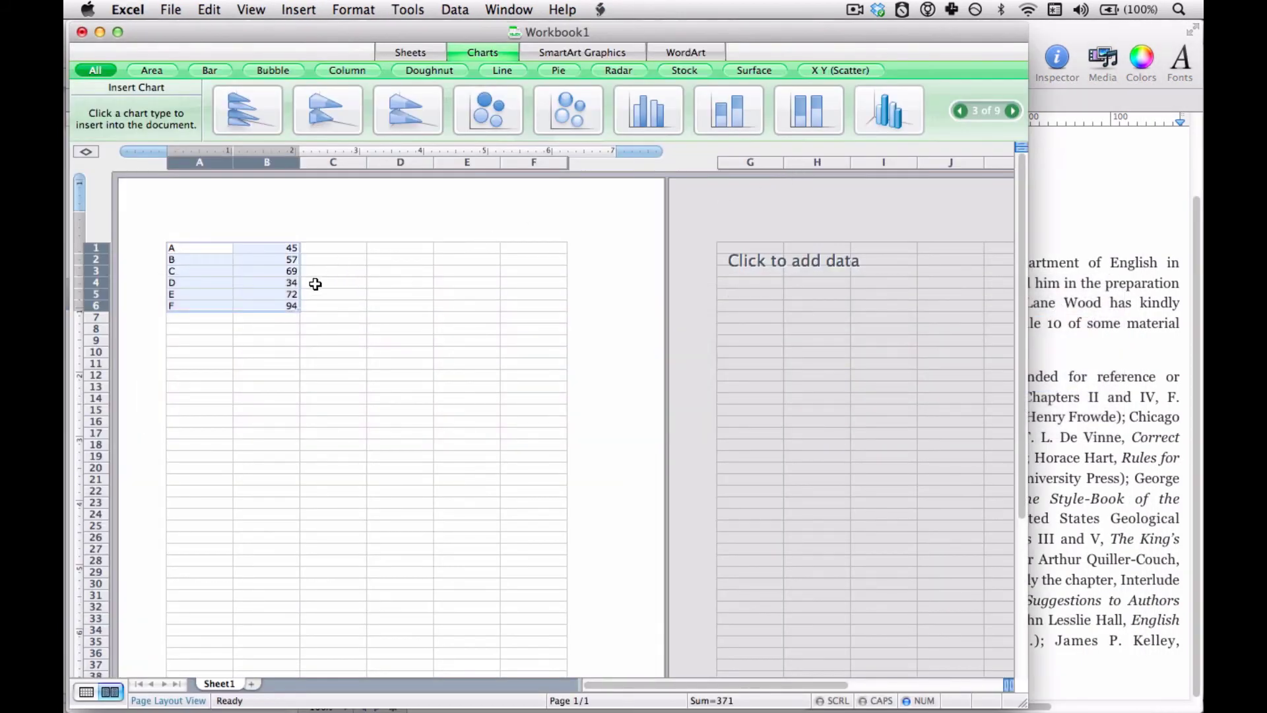
left_click(627, 113)
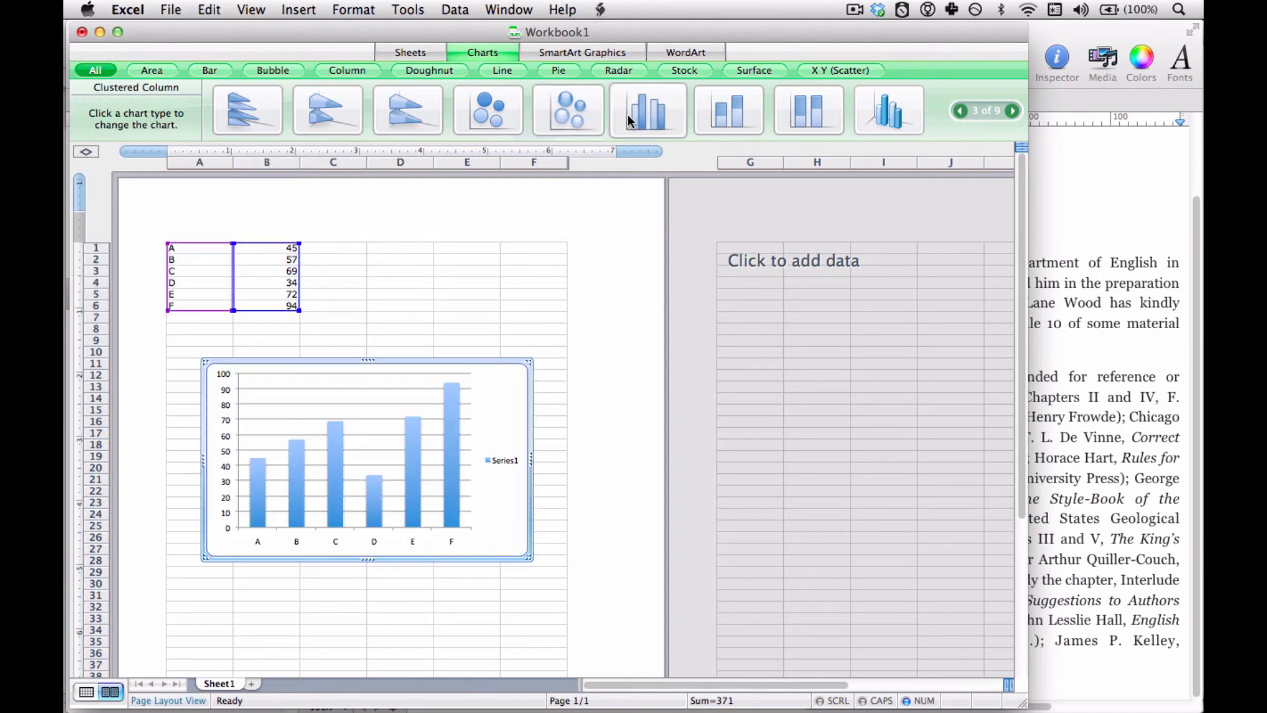
left_click(402, 408)
left_click(505, 419)
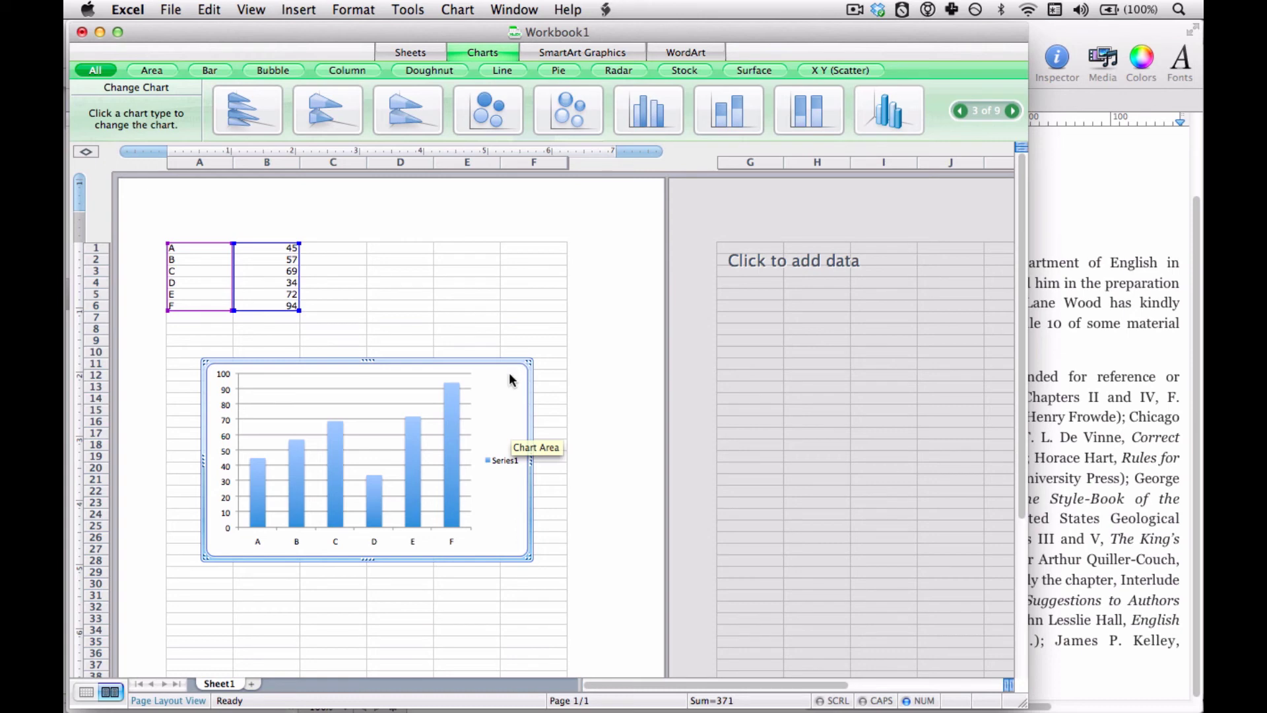
Step: Copy the Excel chart and paste it above "The writer's colleagues" in iBooks Author
key("super+c")
key("super+Tab")
key("super+v")
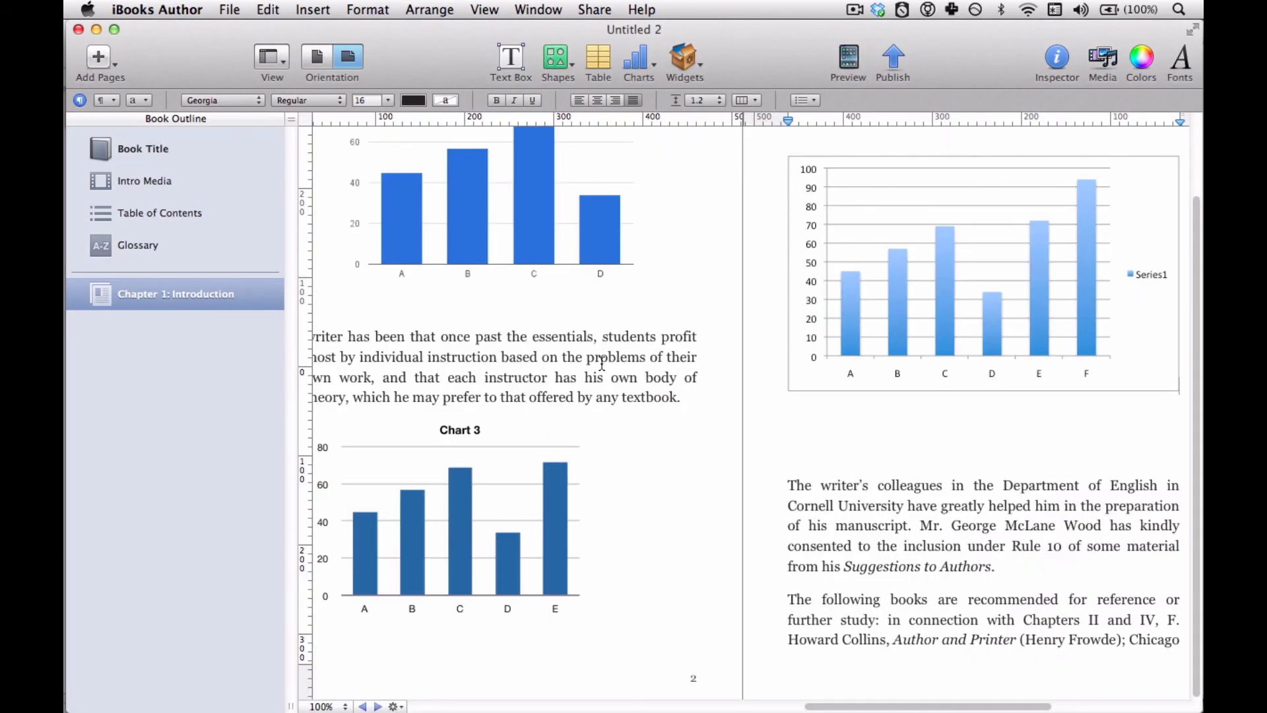
left_click_drag(816, 706, 861, 708)
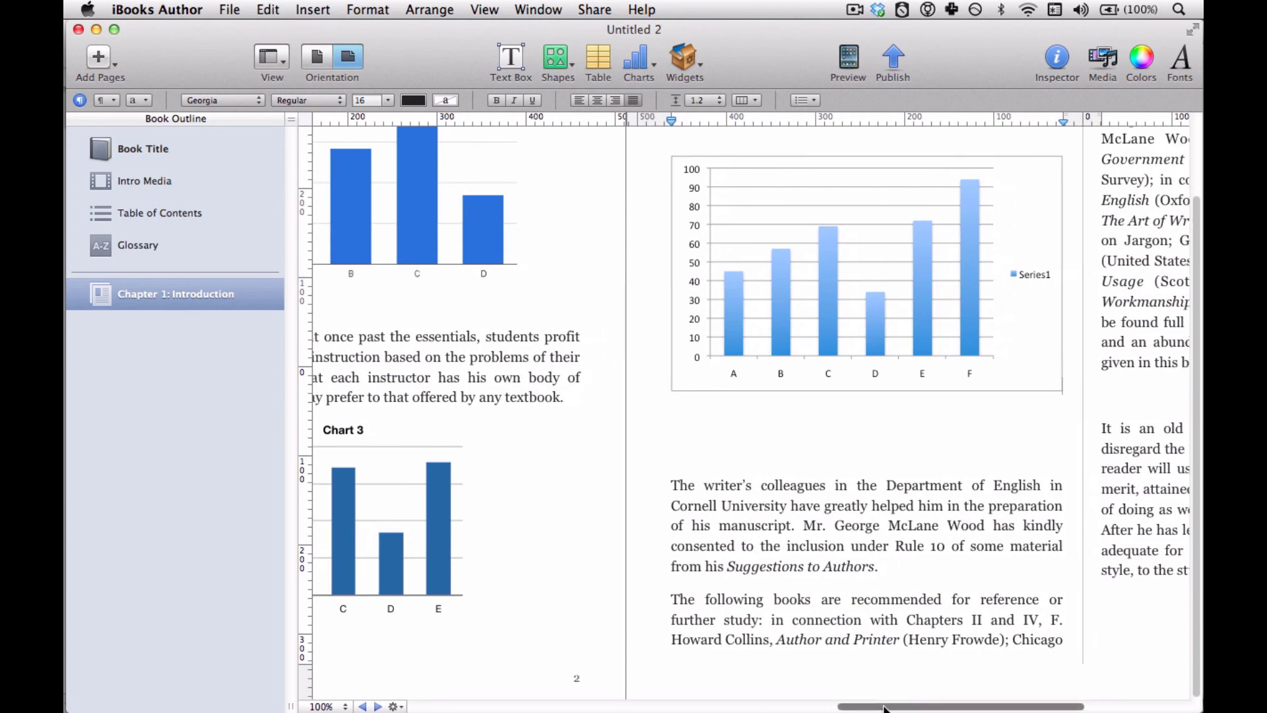
scroll(881, 707, "left", 2)
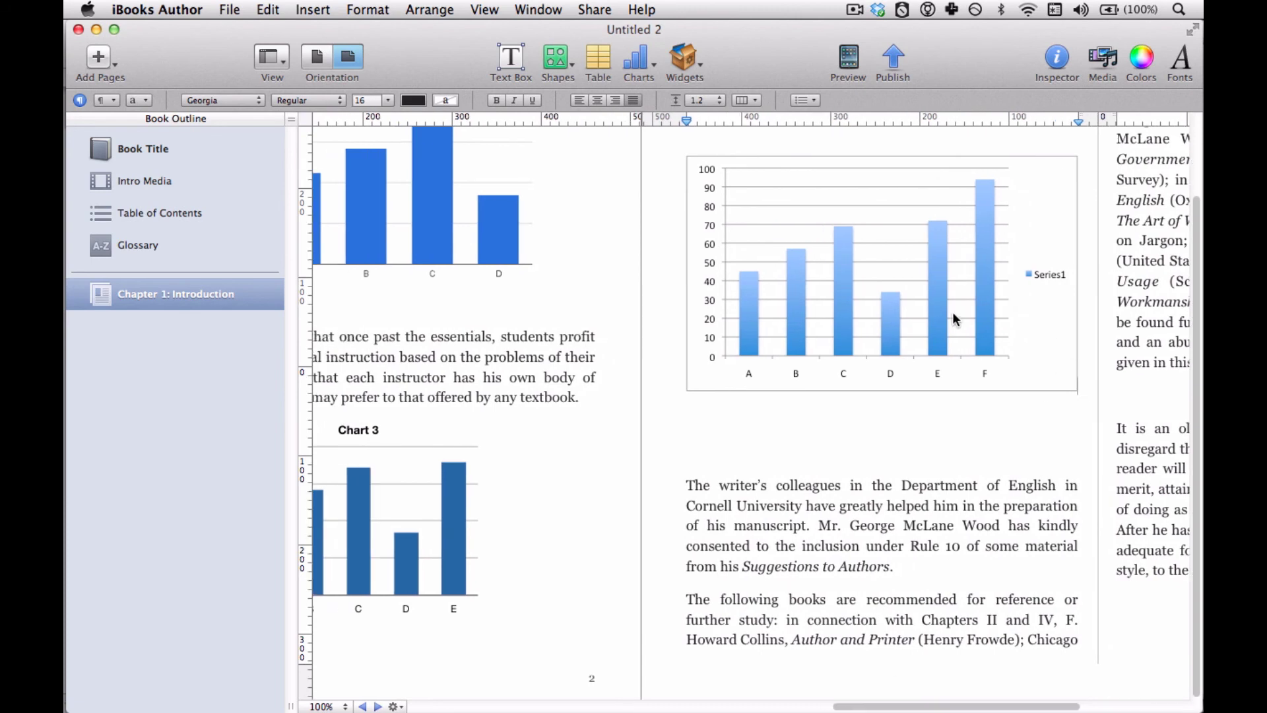
Step: Bring Excel to the front and scroll the view back and forth to review it
key("super+Tab")
left_click_drag(893, 706, 843, 701)
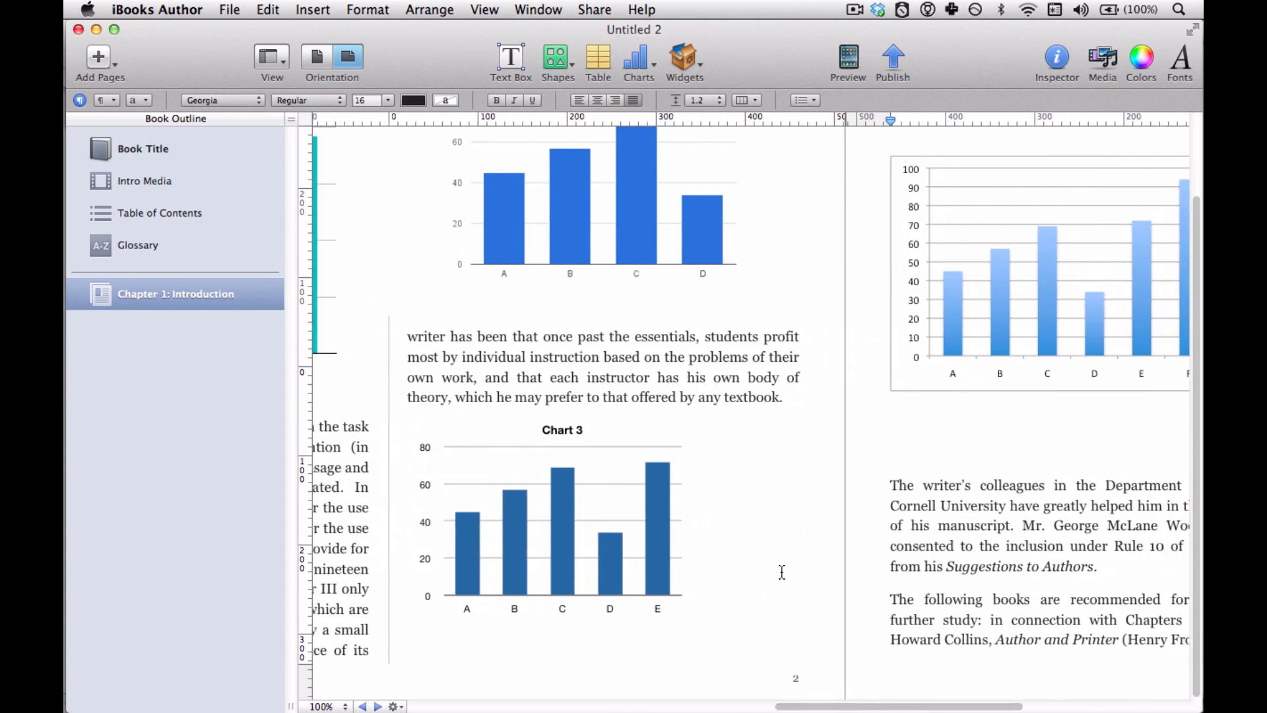
scroll(781, 572, "up", 2)
scroll(782, 571, "down", 3)
left_click_drag(795, 707, 871, 708)
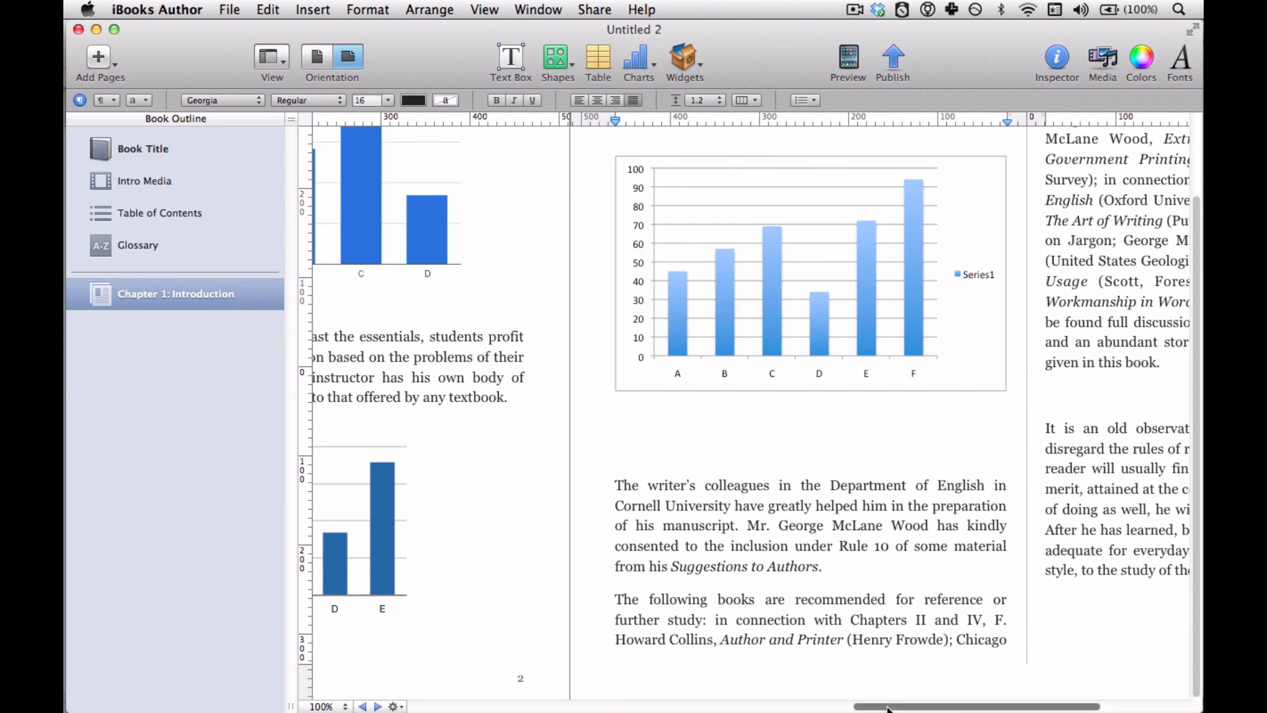
left_click_drag(887, 707, 793, 710)
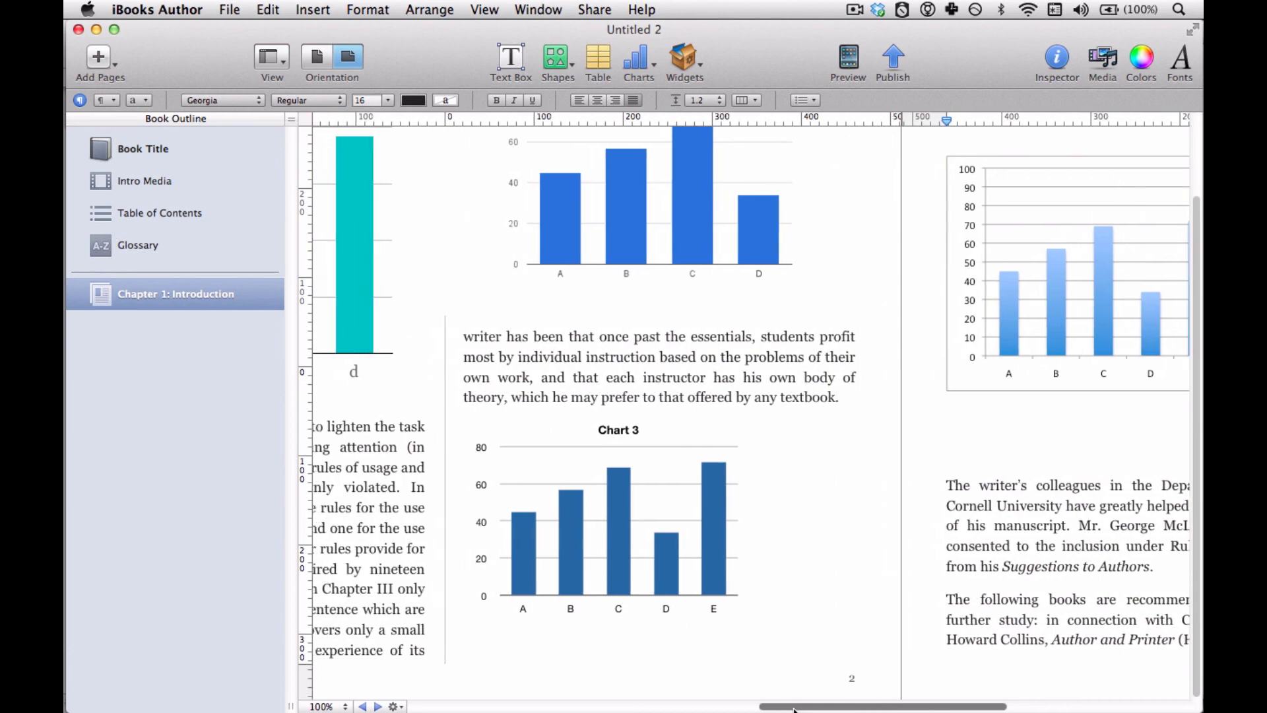